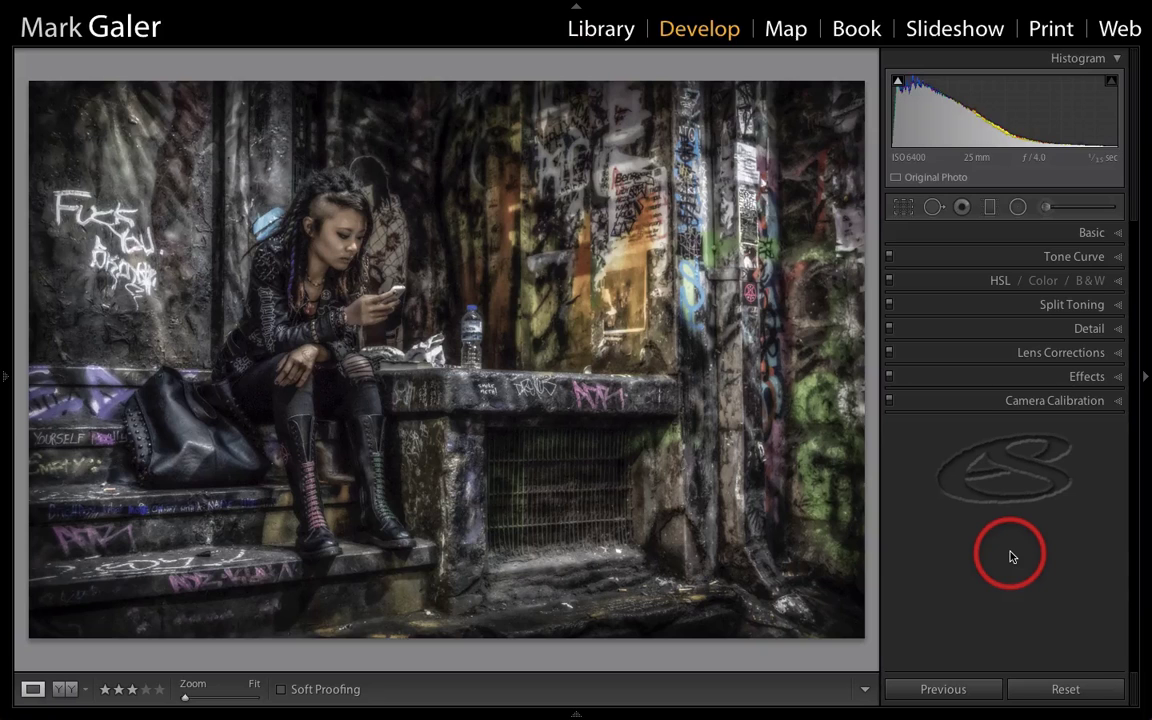
Toggle the Before view to show the original, unedited graffiti-alley portrait
{"action": "key", "text": "backslash"}
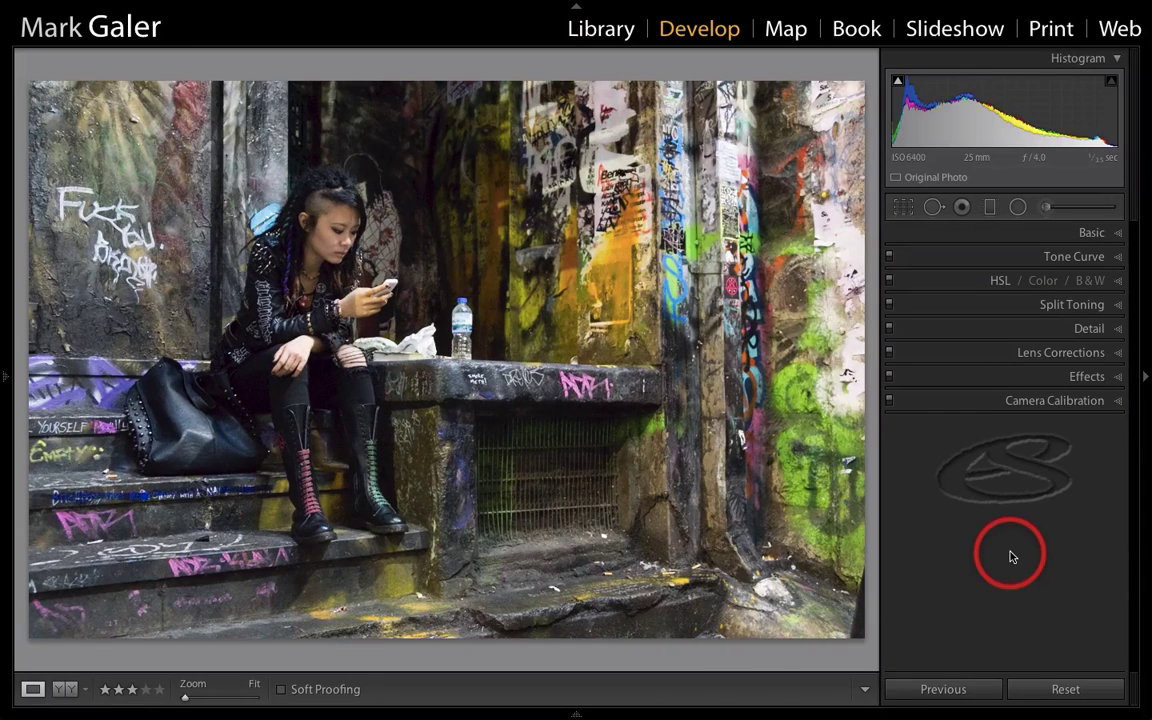
Expand the Basic panel, cycle the info overlay off, and bring up the crop grid
{"action": "left_click", "coordinate": [1036, 236]}
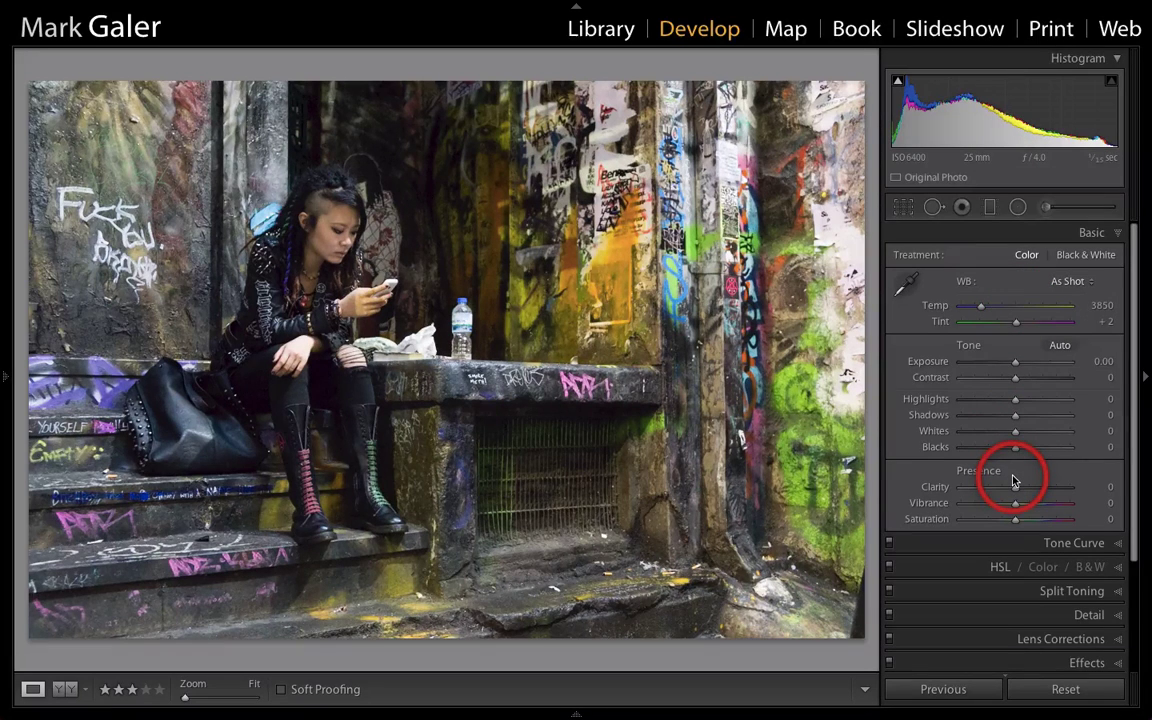
{"action": "key", "text": "i"}
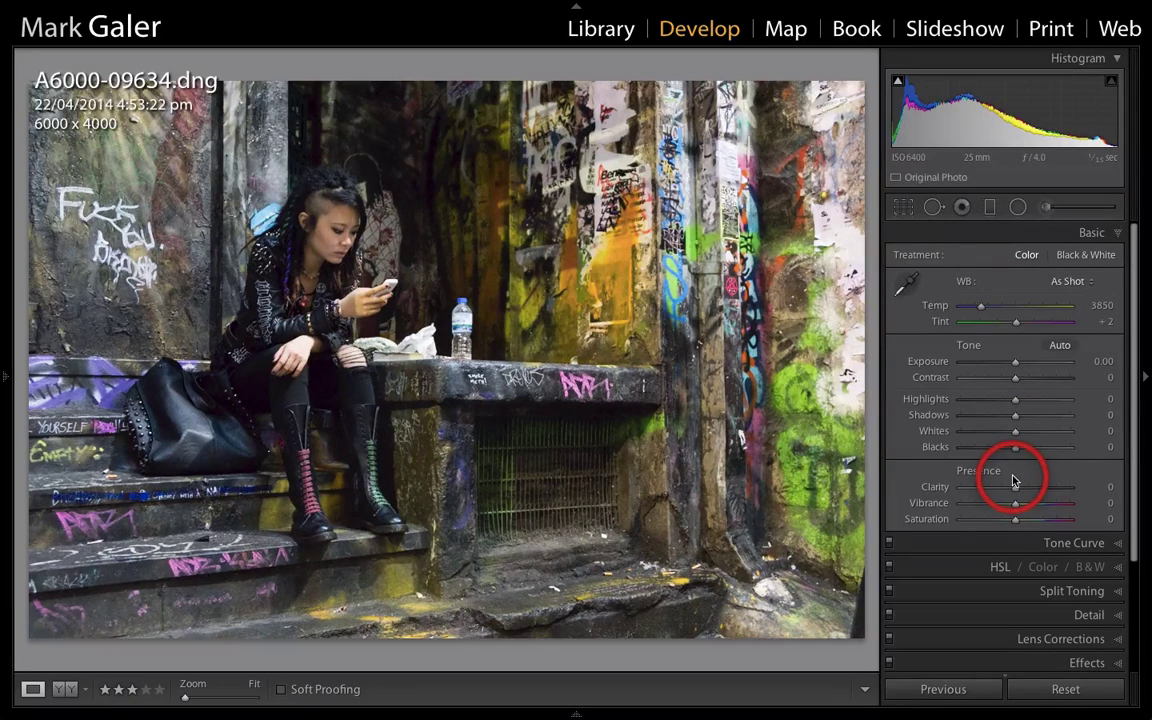
{"action": "key", "text": "i"}
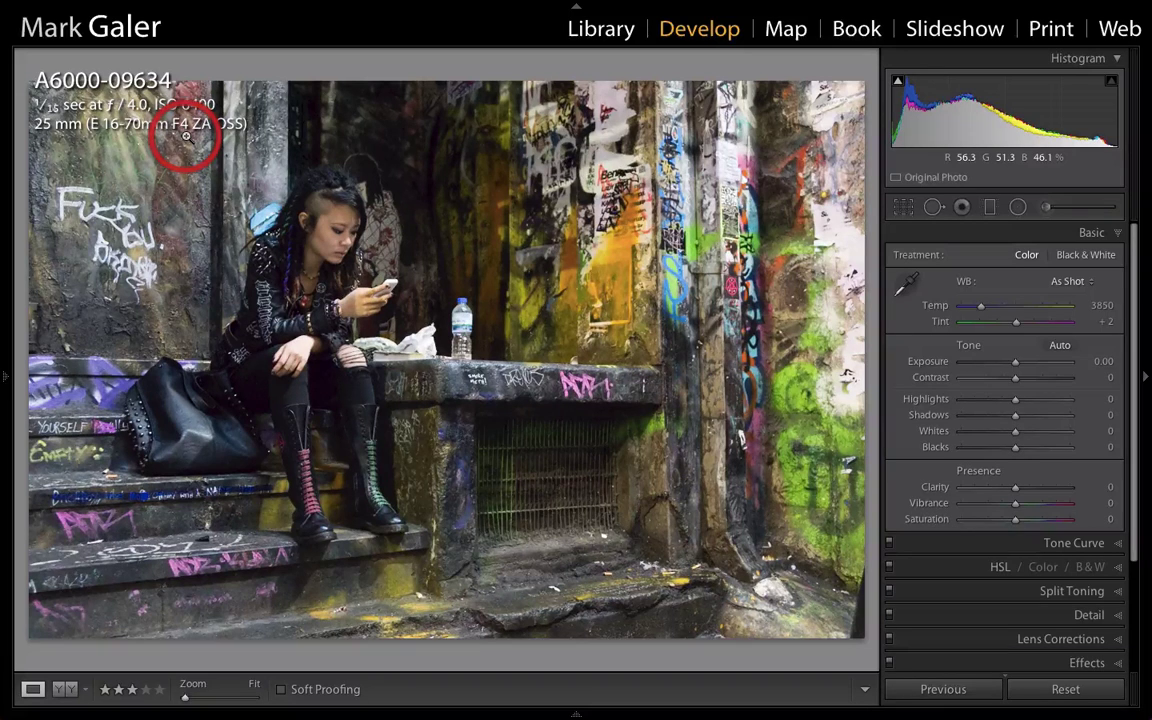
{"action": "key", "text": "i"}
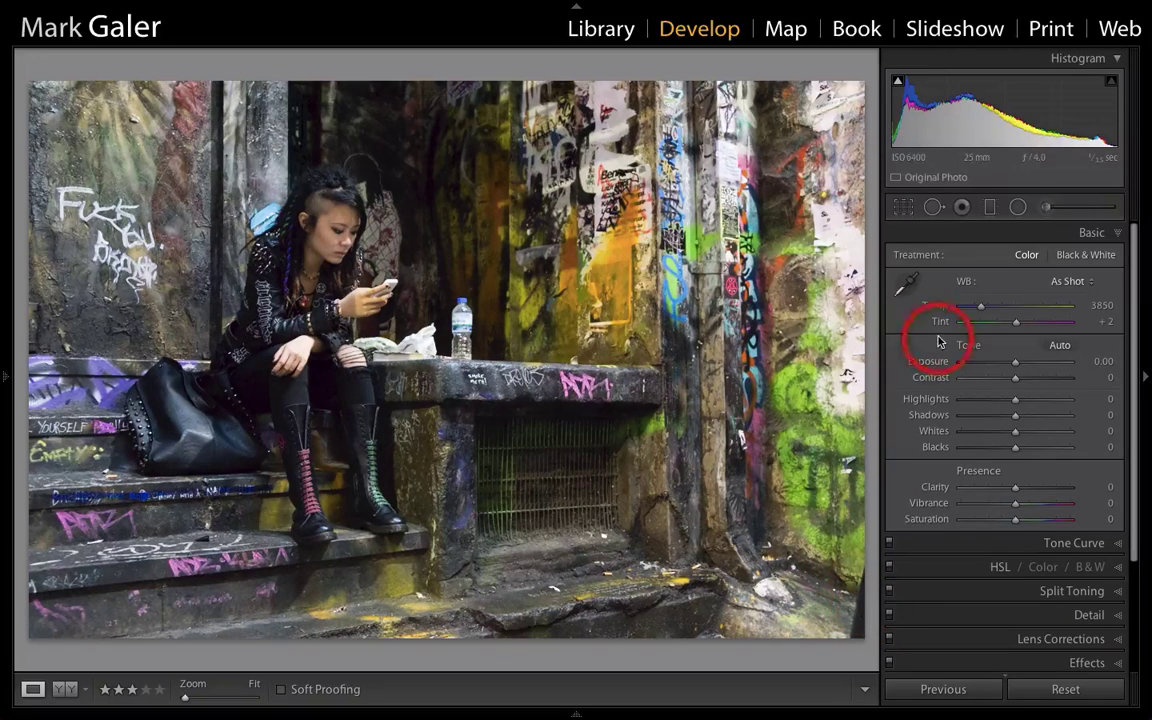
{"action": "left_click", "coordinate": [904, 207]}
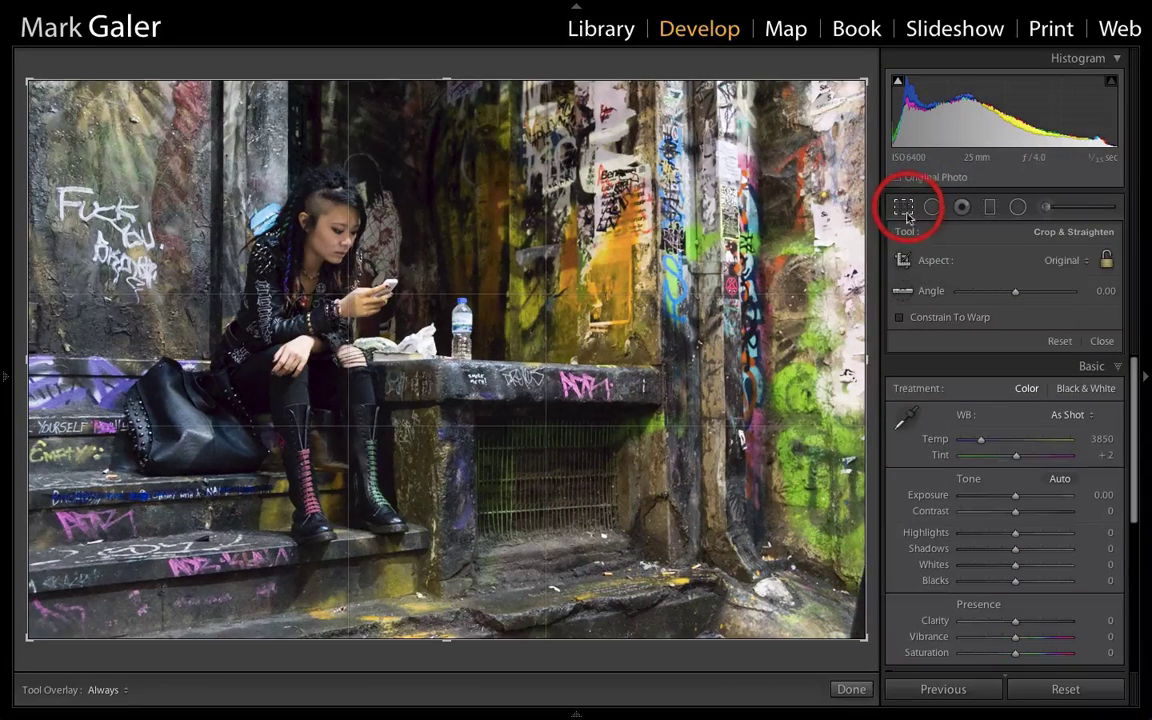
Tighten the crop slightly from the lower-right corner and apply it
{"action": "mouse_move", "coordinate": [861, 617]}
{"action": "left_mouse_down"}
{"action": "mouse_move", "coordinate": [856, 625]}
{"action": "mouse_move", "coordinate": [870, 625]}
{"action": "left_mouse_up"}
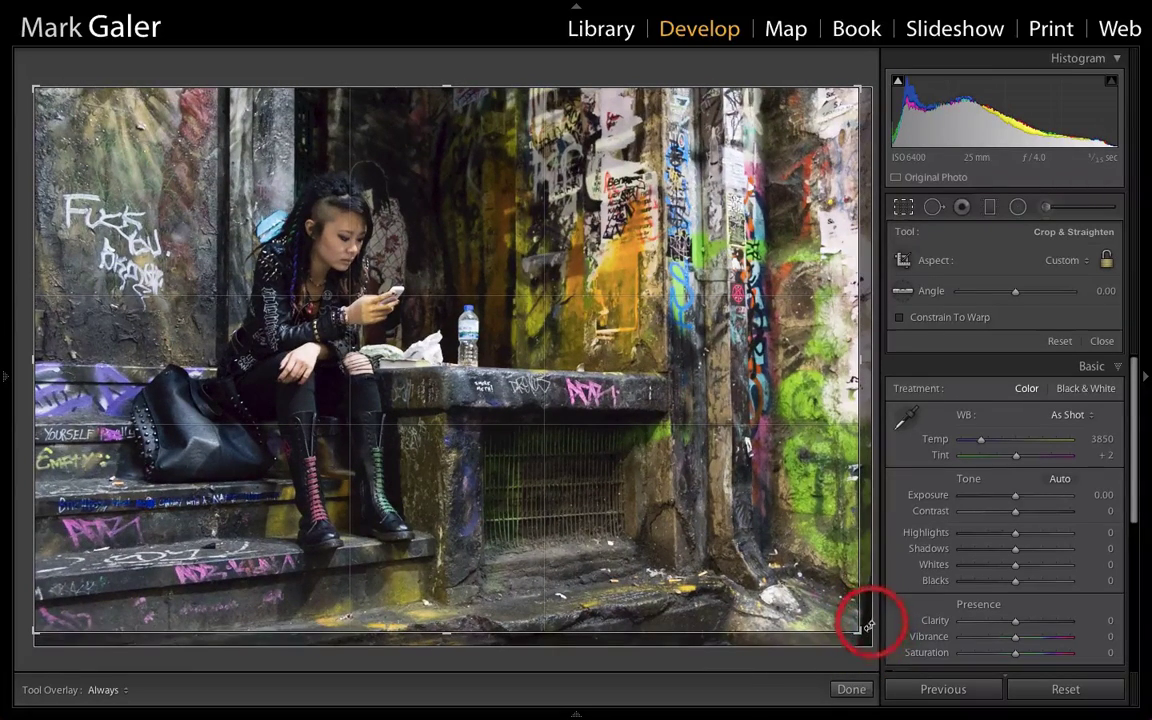
{"action": "left_click", "coordinate": [904, 209]}
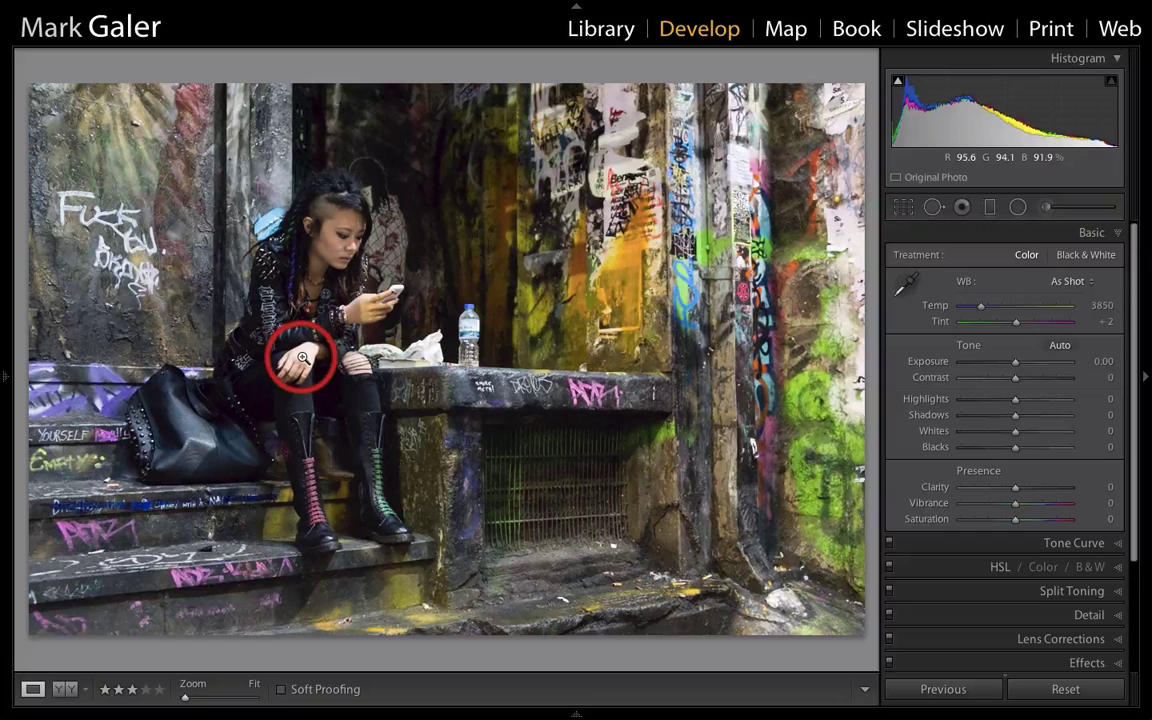
Add a reset vertical graduated filter at -0.51 exposure darkening the alley's right side
{"action": "left_click", "coordinate": [990, 208]}
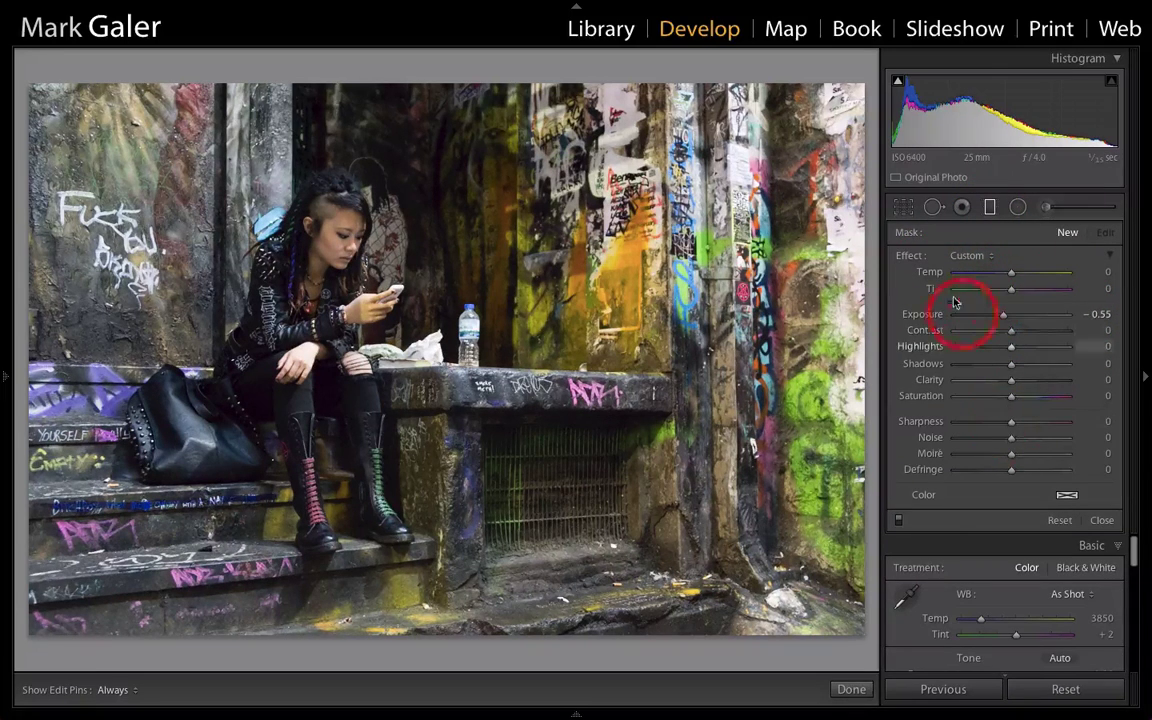
{"action": "double_click", "coordinate": [910, 258]}
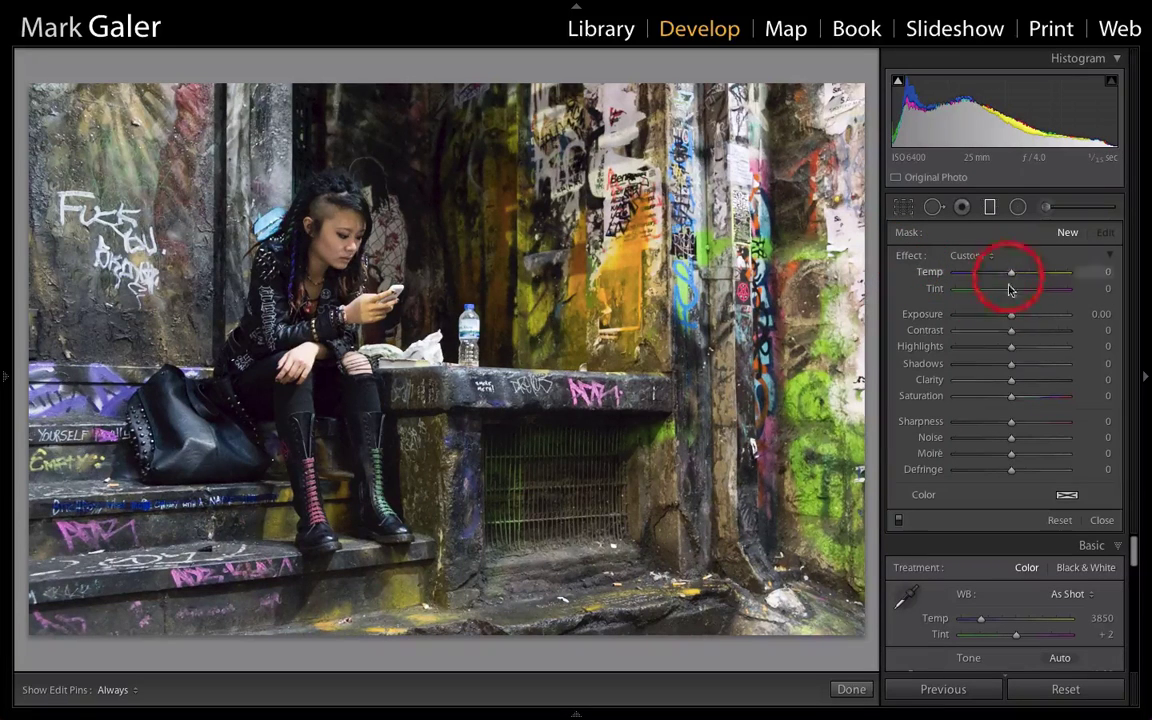
{"action": "left_click_drag", "start_coordinate": [1012, 318], "coordinate": [1008, 318]}
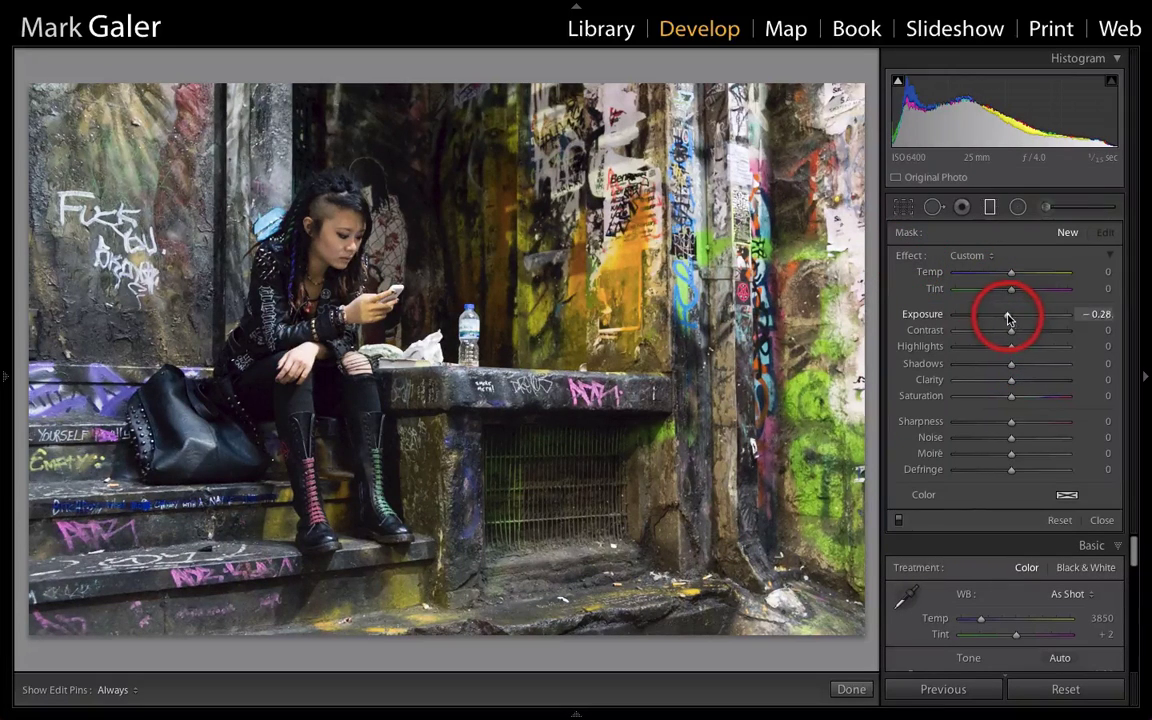
{"action": "left_click_drag", "start_coordinate": [772, 276], "coordinate": [645, 284]}
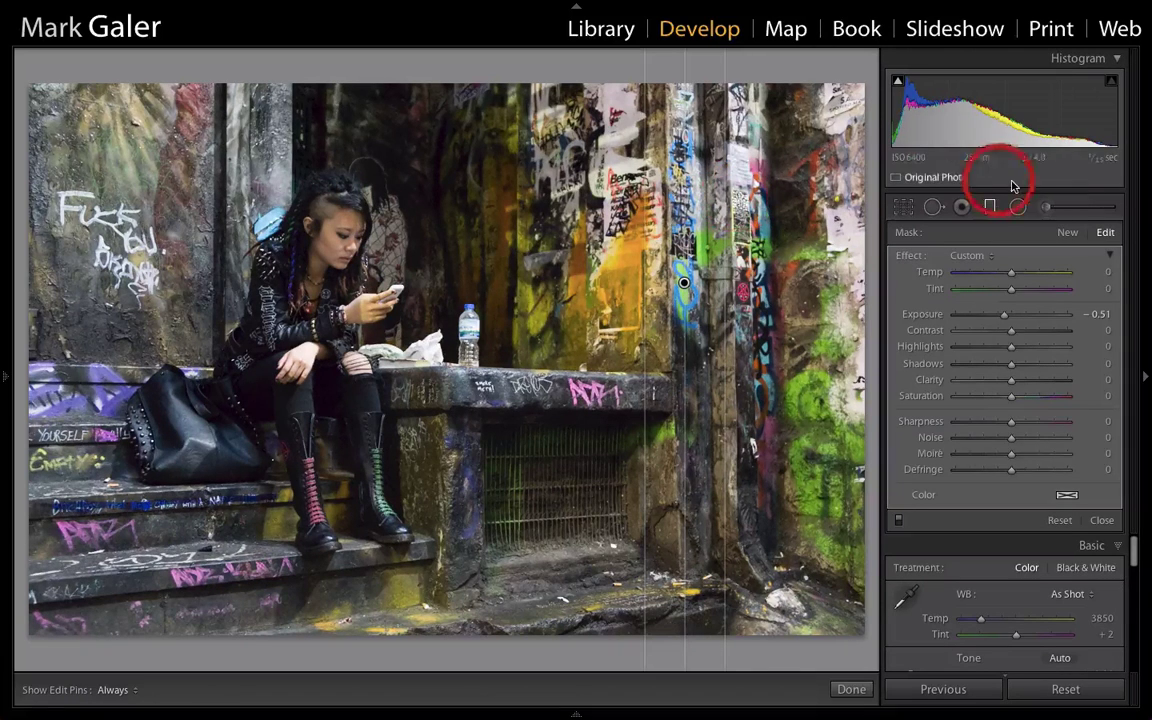
{"action": "left_click", "coordinate": [1046, 207]}
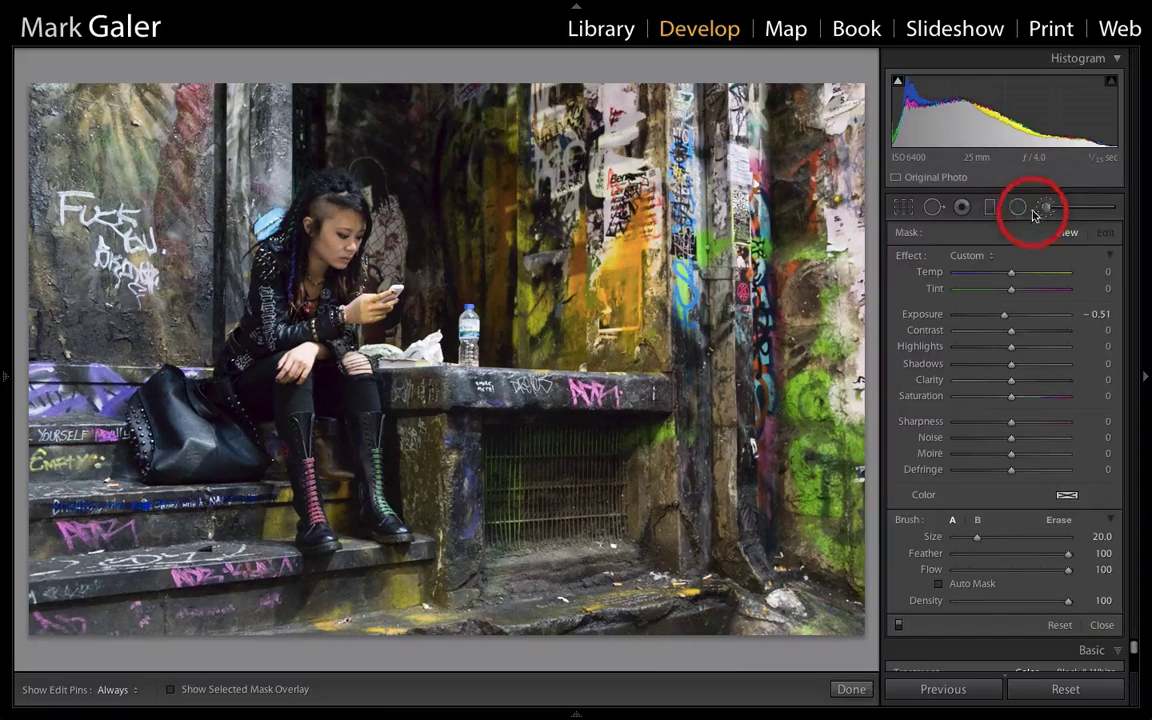
At 1:1 zoom, brush -0.53 exposure, -30 highlights and Temp 18 onto the hand and knee
{"action": "left_click_drag", "start_coordinate": [1011, 314], "coordinate": [1005, 318]}
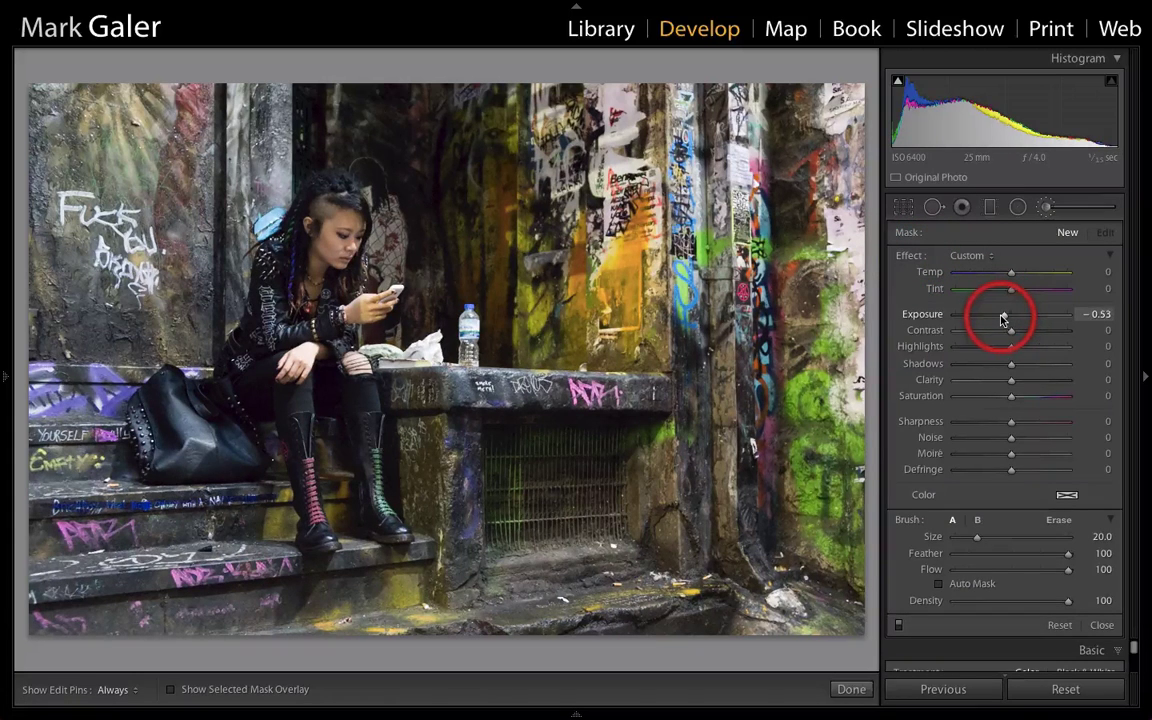
{"action": "left_click_drag", "start_coordinate": [1011, 346], "coordinate": [996, 348]}
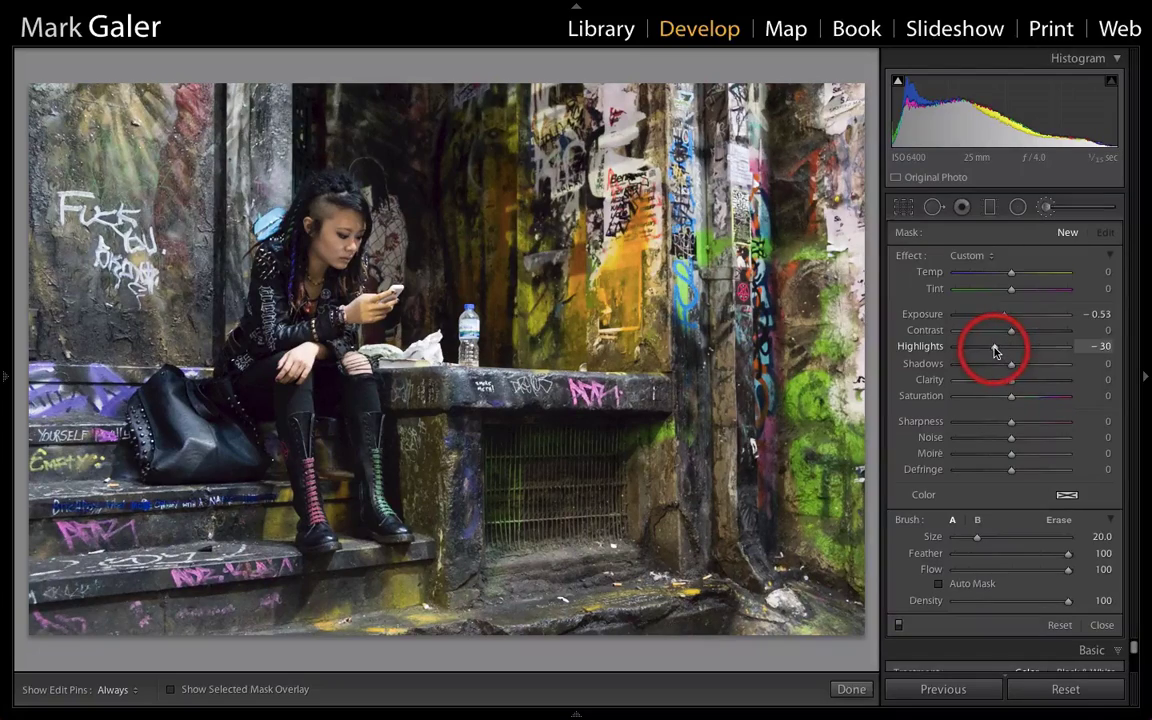
{"action": "mouse_move", "coordinate": [295, 372]}
{"action": "left_mouse_down"}
{"action": "mouse_move", "coordinate": [289, 220]}
{"action": "mouse_move", "coordinate": [303, 170]}
{"action": "mouse_move", "coordinate": [329, 144]}
{"action": "mouse_move", "coordinate": [262, 180]}
{"action": "mouse_move", "coordinate": [293, 167]}
{"action": "mouse_move", "coordinate": [295, 215]}
{"action": "mouse_move", "coordinate": [305, 195]}
{"action": "left_mouse_up"}
{"action": "key", "text": "h"}
{"action": "key", "text": "h"}
{"action": "mouse_move", "coordinate": [427, 154]}
{"action": "left_mouse_down"}
{"action": "mouse_move", "coordinate": [624, 170]}
{"action": "mouse_move", "coordinate": [690, 232]}
{"action": "mouse_move", "coordinate": [774, 268]}
{"action": "mouse_move", "coordinate": [606, 278]}
{"action": "mouse_move", "coordinate": [366, 338]}
{"action": "mouse_move", "coordinate": [593, 201]}
{"action": "mouse_move", "coordinate": [584, 213]}
{"action": "mouse_move", "coordinate": [591, 183]}
{"action": "mouse_move", "coordinate": [593, 208]}
{"action": "mouse_move", "coordinate": [619, 229]}
{"action": "mouse_move", "coordinate": [629, 219]}
{"action": "mouse_move", "coordinate": [618, 165]}
{"action": "mouse_move", "coordinate": [640, 138]}
{"action": "mouse_move", "coordinate": [549, 319]}
{"action": "left_mouse_up"}
{"action": "key", "text": "h"}
{"action": "key", "text": "h"}
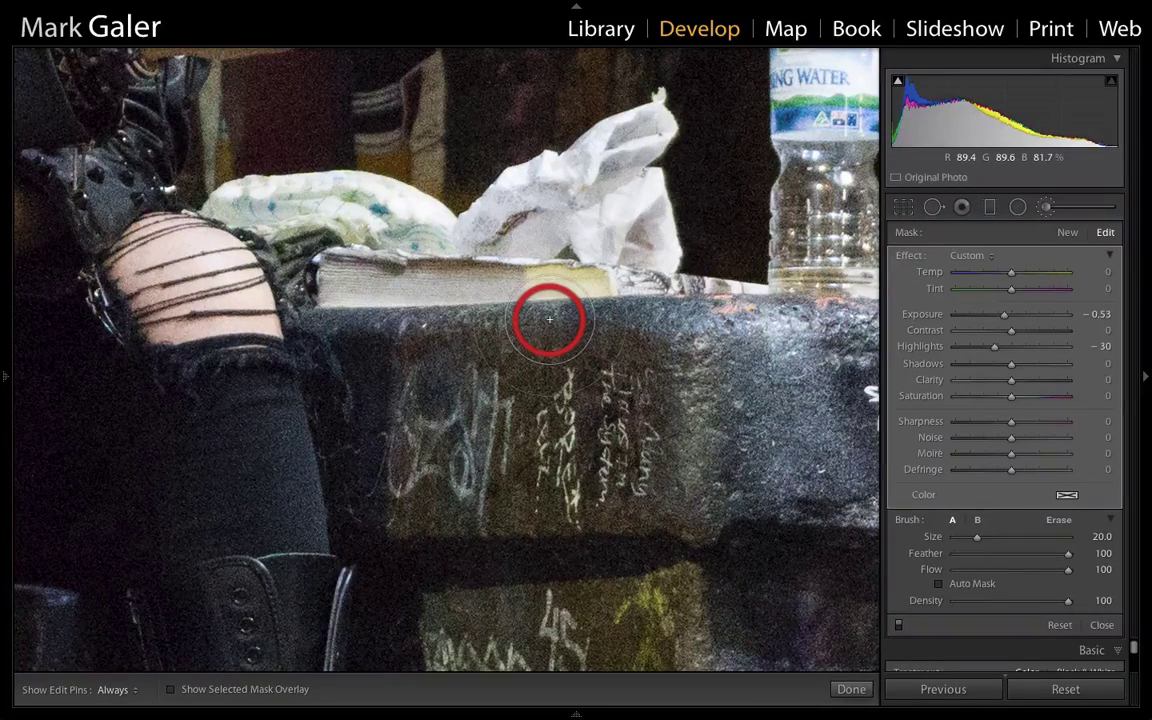
{"action": "left_click_drag", "start_coordinate": [1011, 274], "coordinate": [1023, 276]}
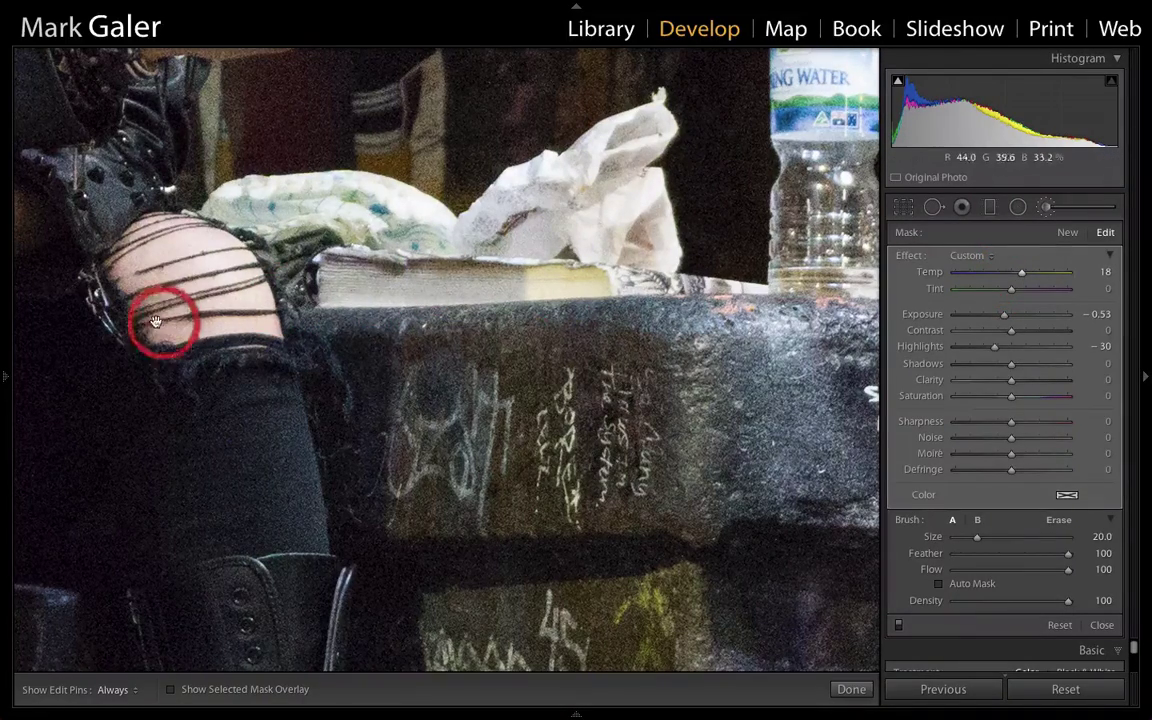
{"action": "left_click_drag", "start_coordinate": [362, 331], "coordinate": [674, 324]}
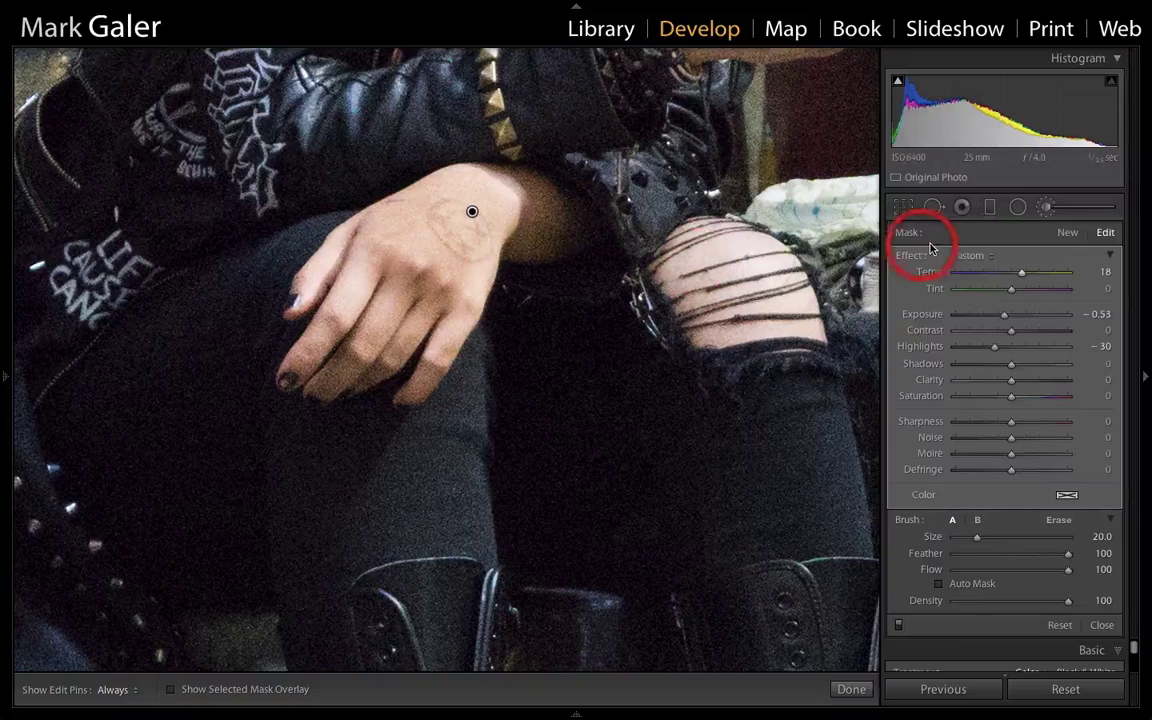
{"action": "left_click", "coordinate": [1045, 208]}
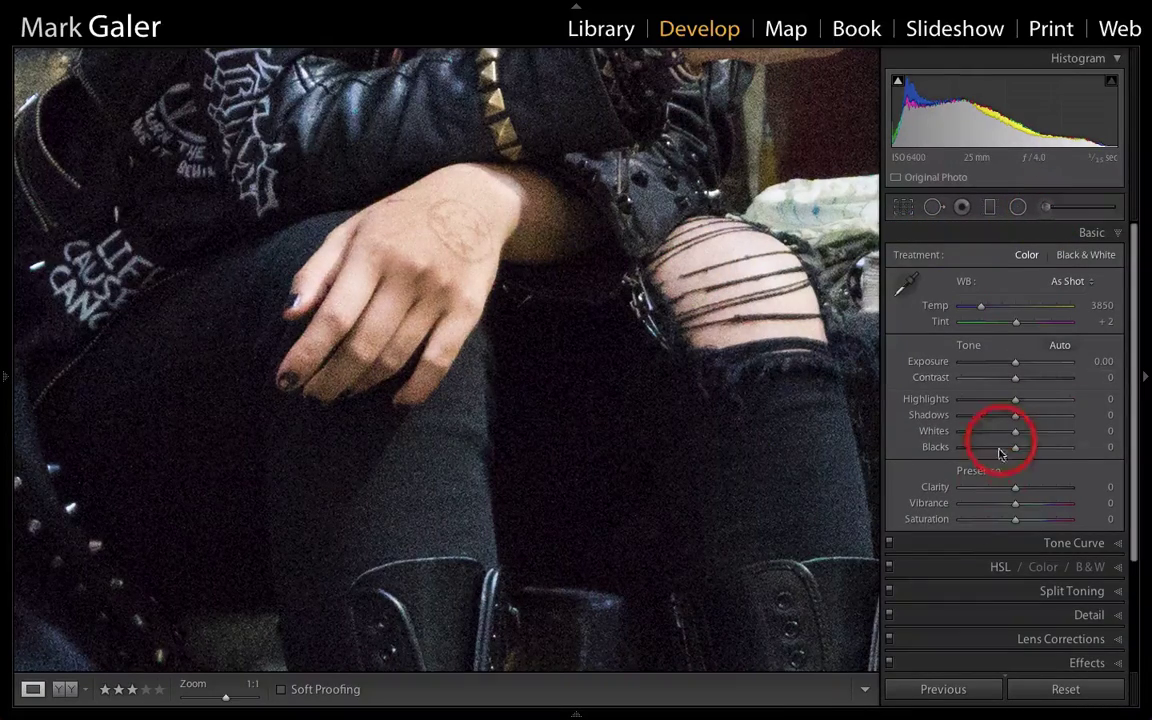
Set luminance noise reduction 32, colour noise 49 and sharpening masking 47, then fit the photo
{"action": "left_click", "coordinate": [990, 620]}
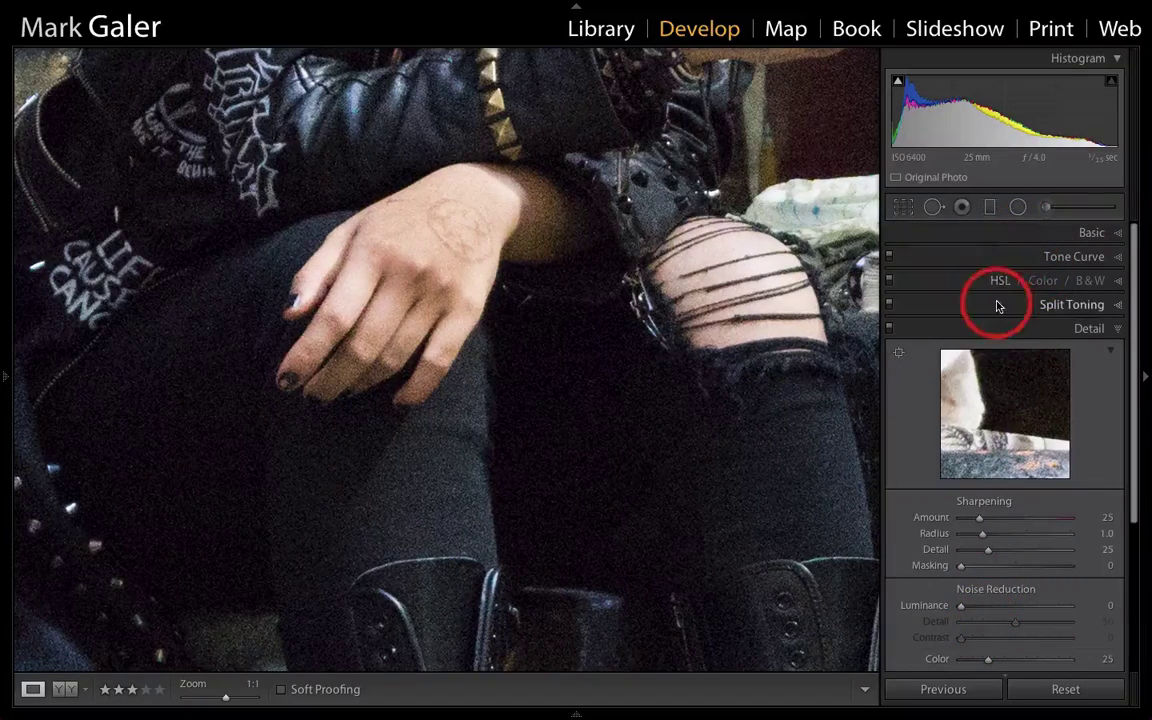
{"action": "right_click", "coordinate": [985, 332]}
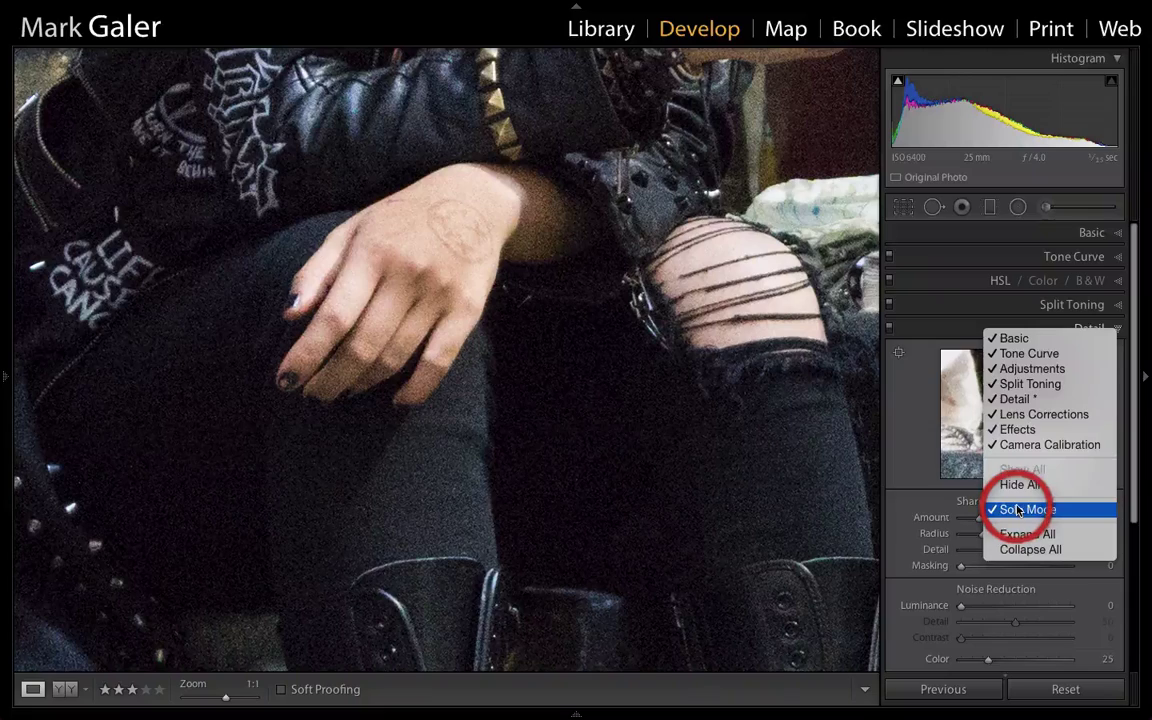
{"action": "left_click", "coordinate": [969, 333]}
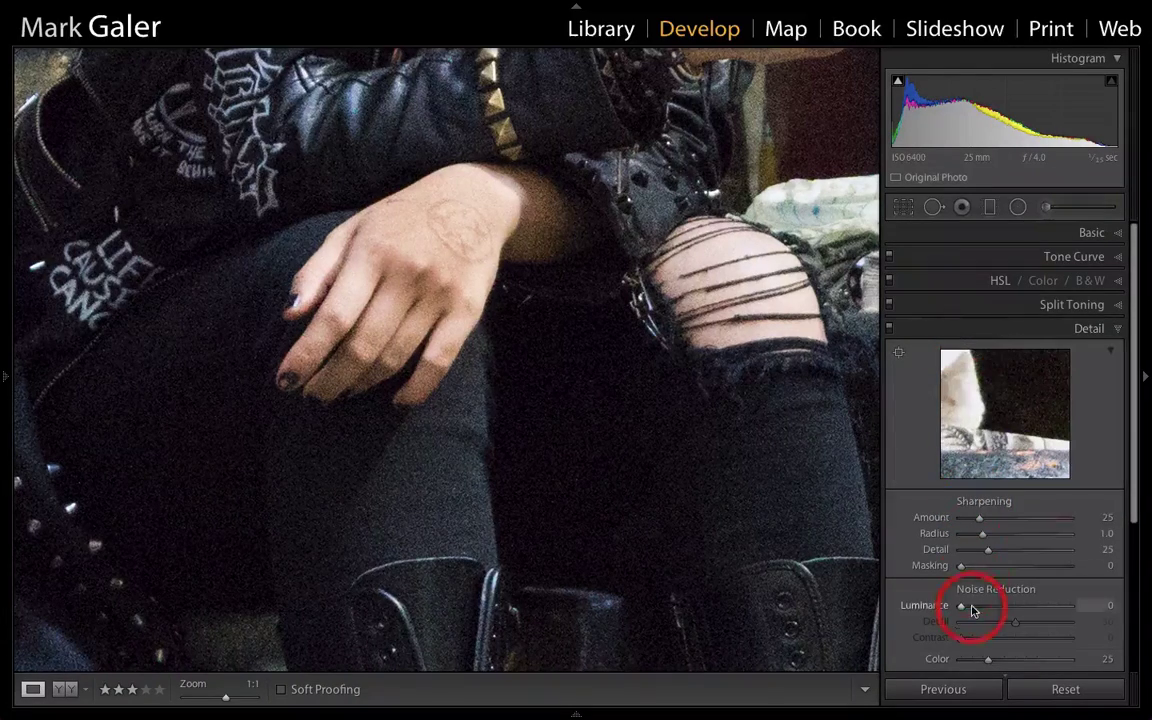
{"action": "left_click_drag", "start_coordinate": [964, 610], "coordinate": [996, 610]}
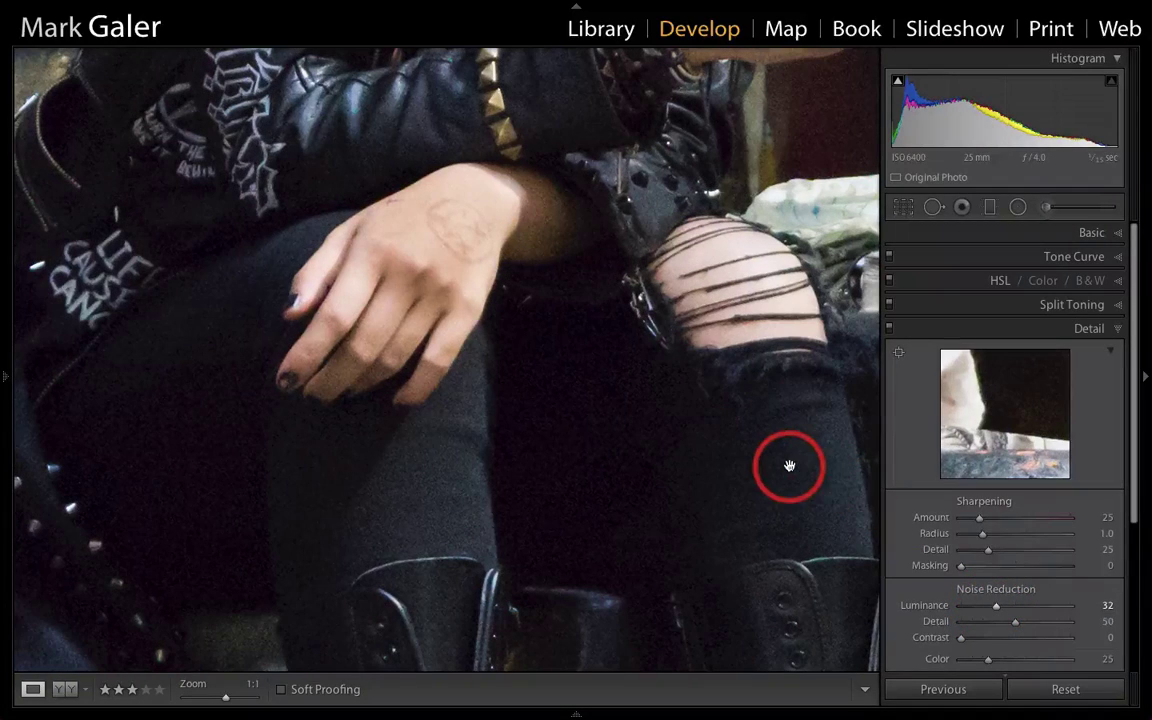
{"action": "mouse_move", "coordinate": [1003, 663]}
{"action": "left_mouse_down"}
{"action": "mouse_move", "coordinate": [990, 663]}
{"action": "mouse_move", "coordinate": [1016, 665]}
{"action": "left_mouse_up"}
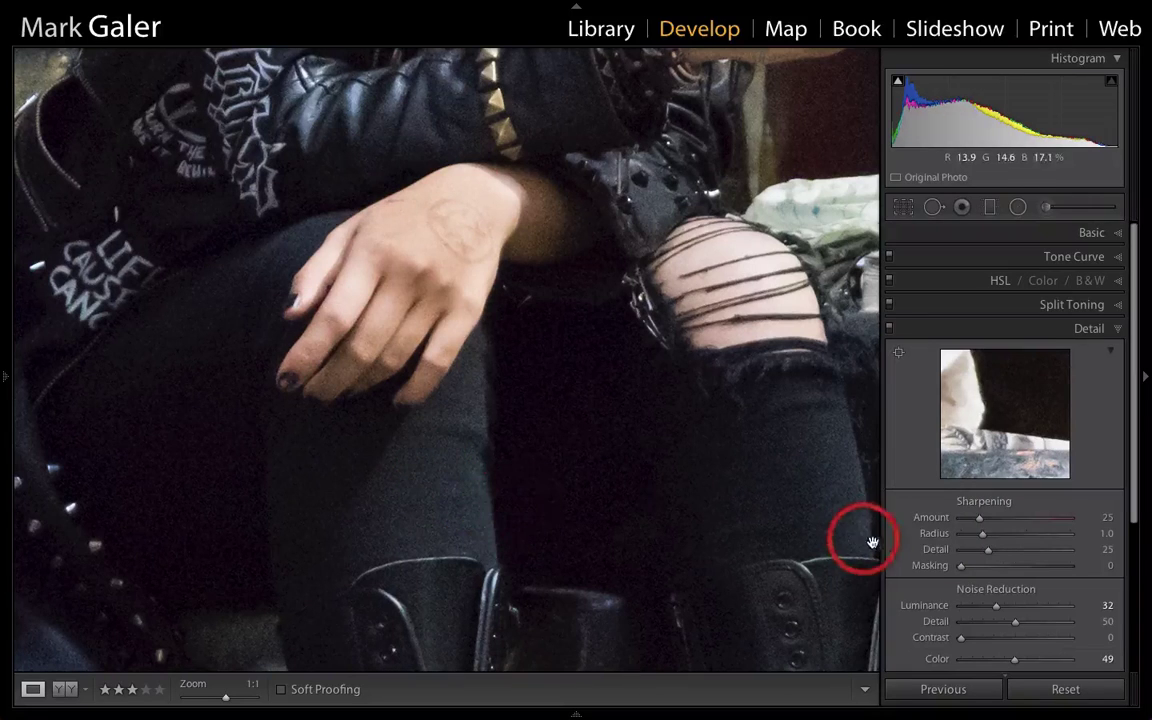
{"action": "left_click_drag", "start_coordinate": [961, 566], "coordinate": [995, 570]}
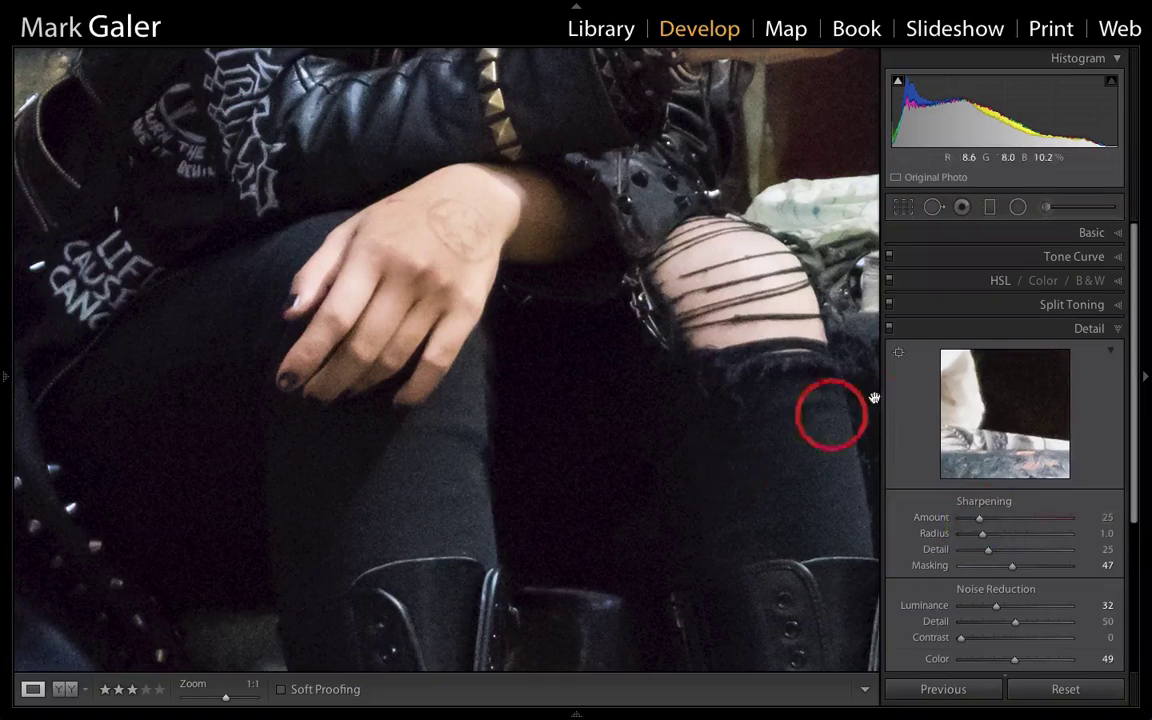
{"action": "left_click", "coordinate": [955, 330]}
{"action": "left_click", "coordinate": [528, 377]}
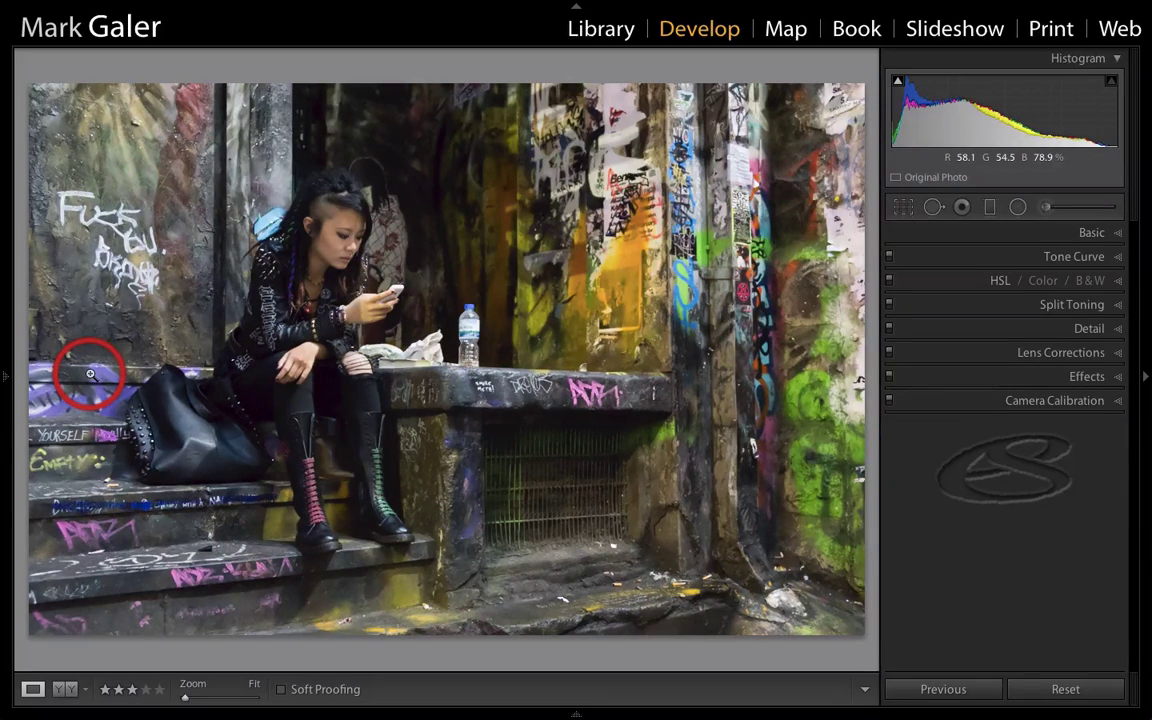
Apply the ESP Maximum Impact LC preset and check its +100 Contrast, Shadows, Blacks and Clarity
{"action": "mouse_move", "coordinate": [8, 378]}
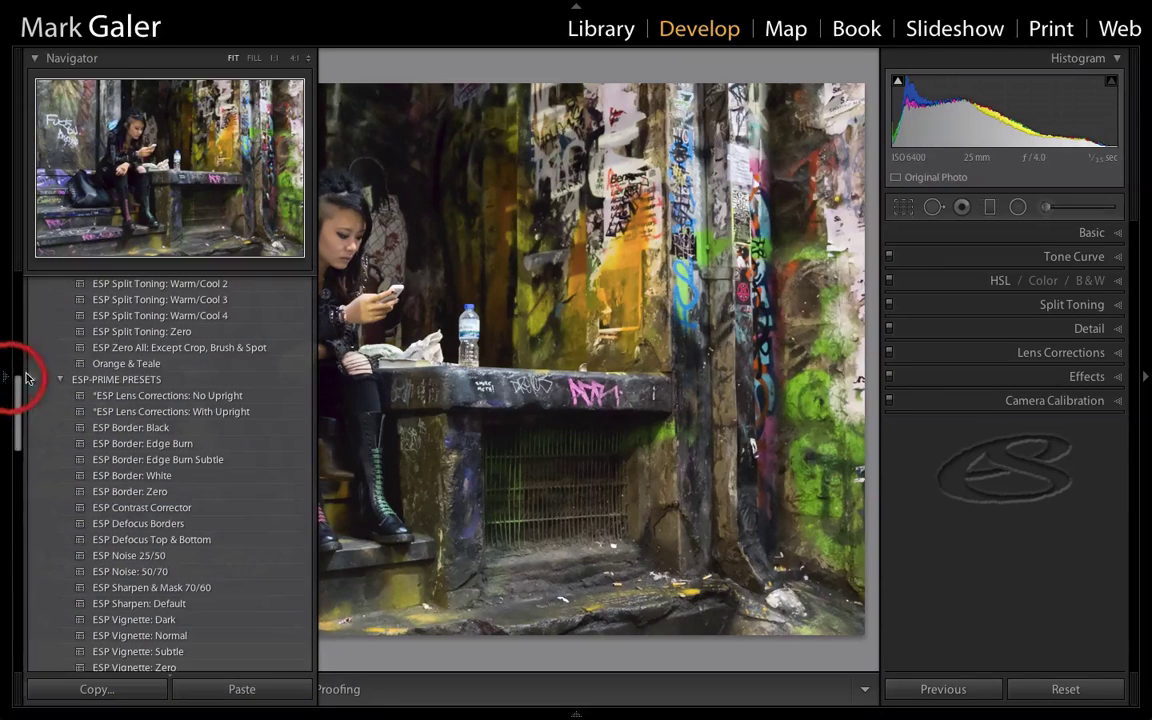
{"action": "scroll", "coordinate": [66, 374], "scroll_direction": "up", "scroll_amount": 5}
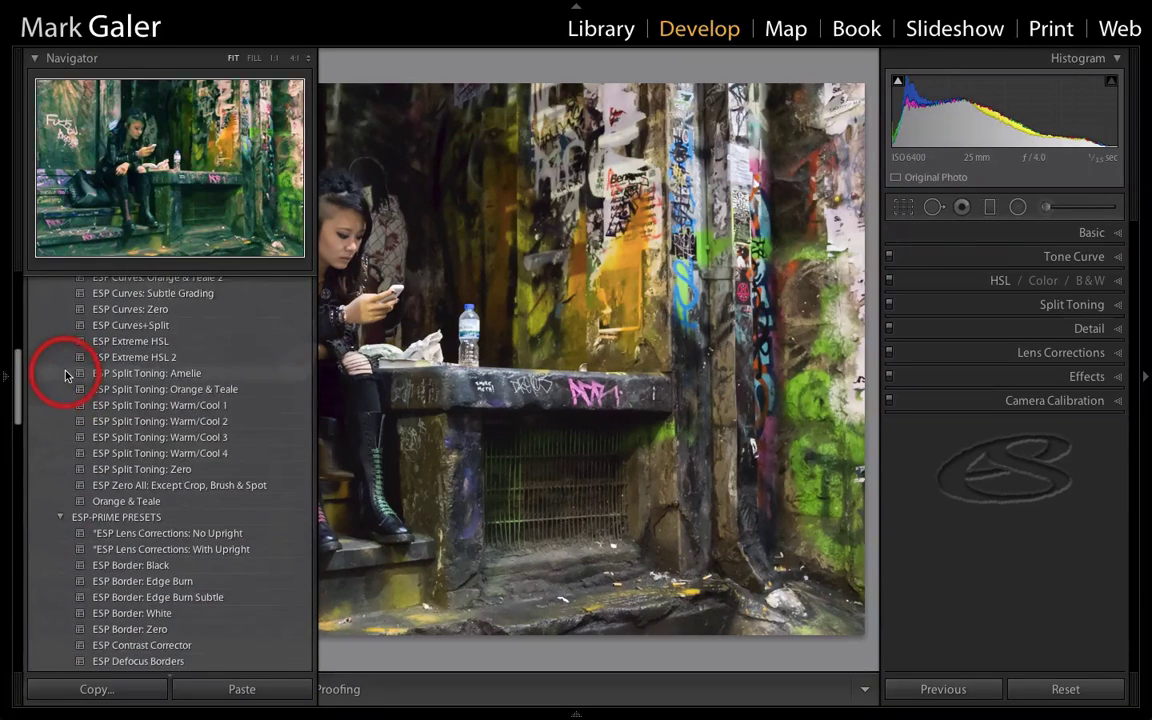
{"action": "scroll", "coordinate": [66, 374], "scroll_direction": "up", "scroll_amount": 10}
{"action": "scroll", "coordinate": [66, 374], "scroll_direction": "up", "scroll_amount": 3}
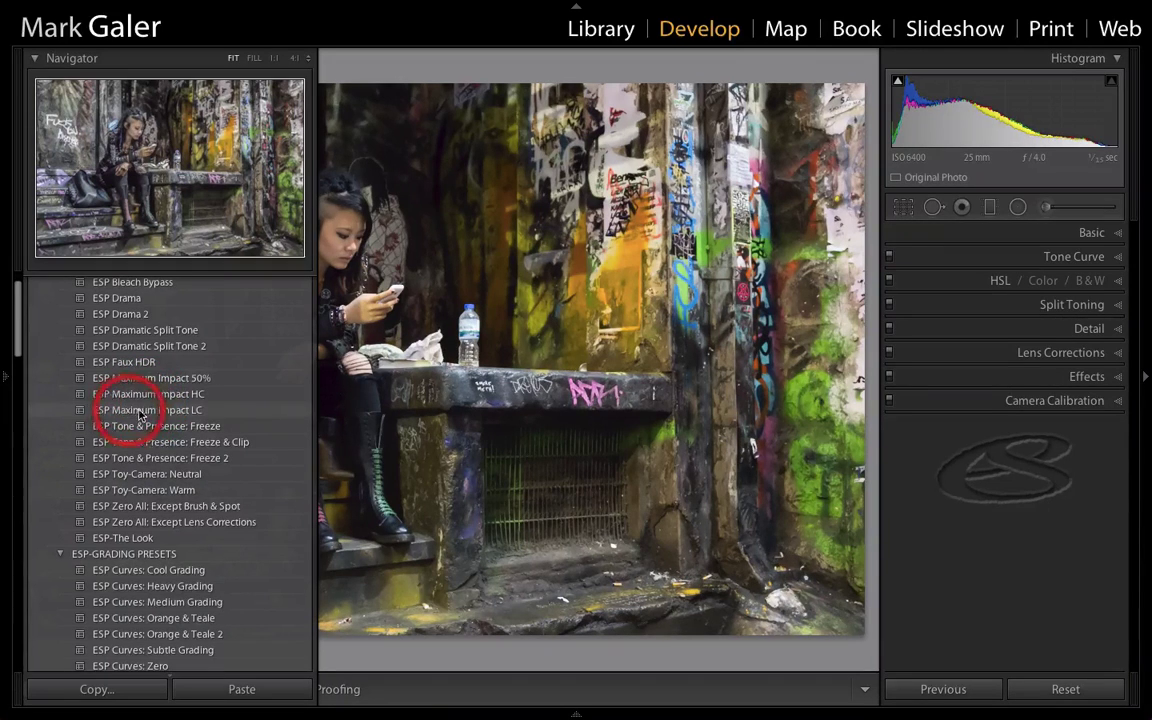
{"action": "left_click", "coordinate": [193, 413]}
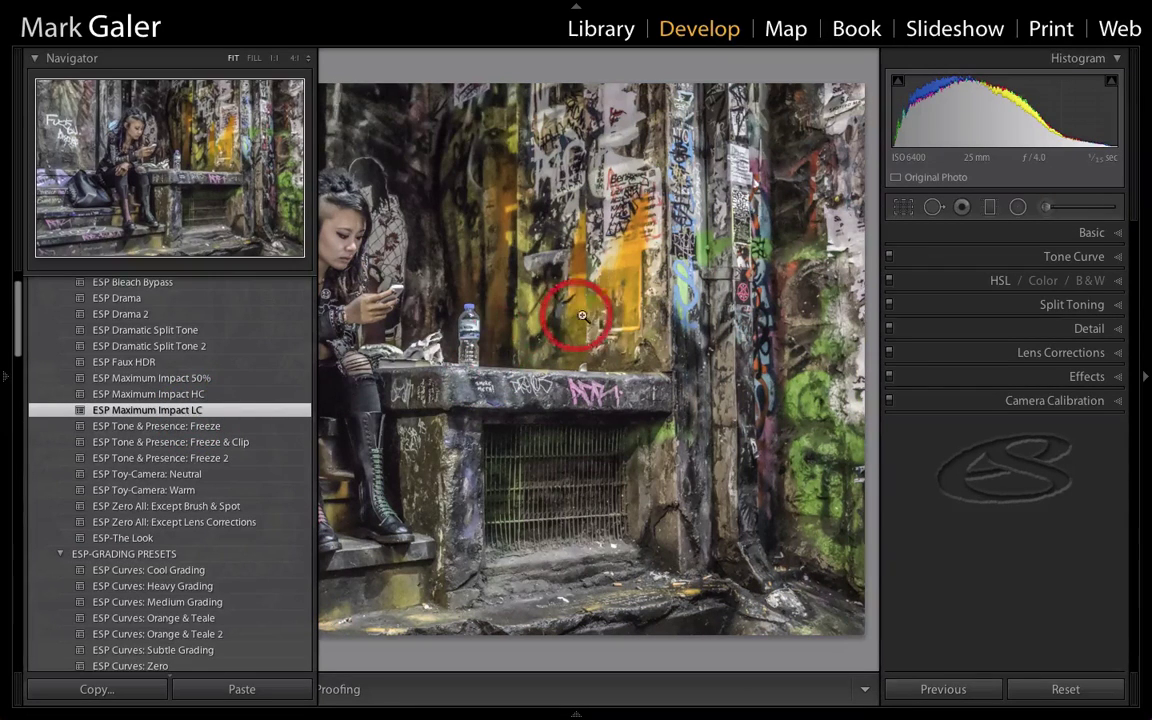
{"action": "left_click", "coordinate": [1010, 238]}
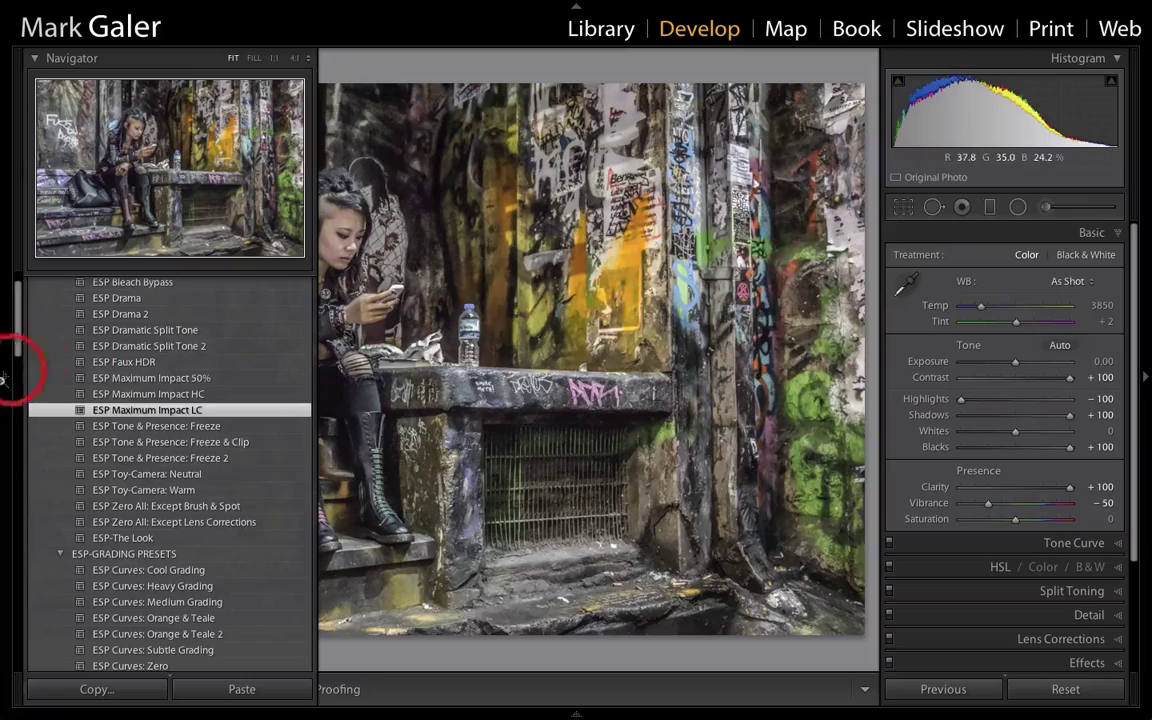
Collapse the left Presets panel so the Maximum Impact portrait fills the centre view
{"action": "left_click", "coordinate": [5, 378]}
{"action": "left_click", "coordinate": [5, 378]}
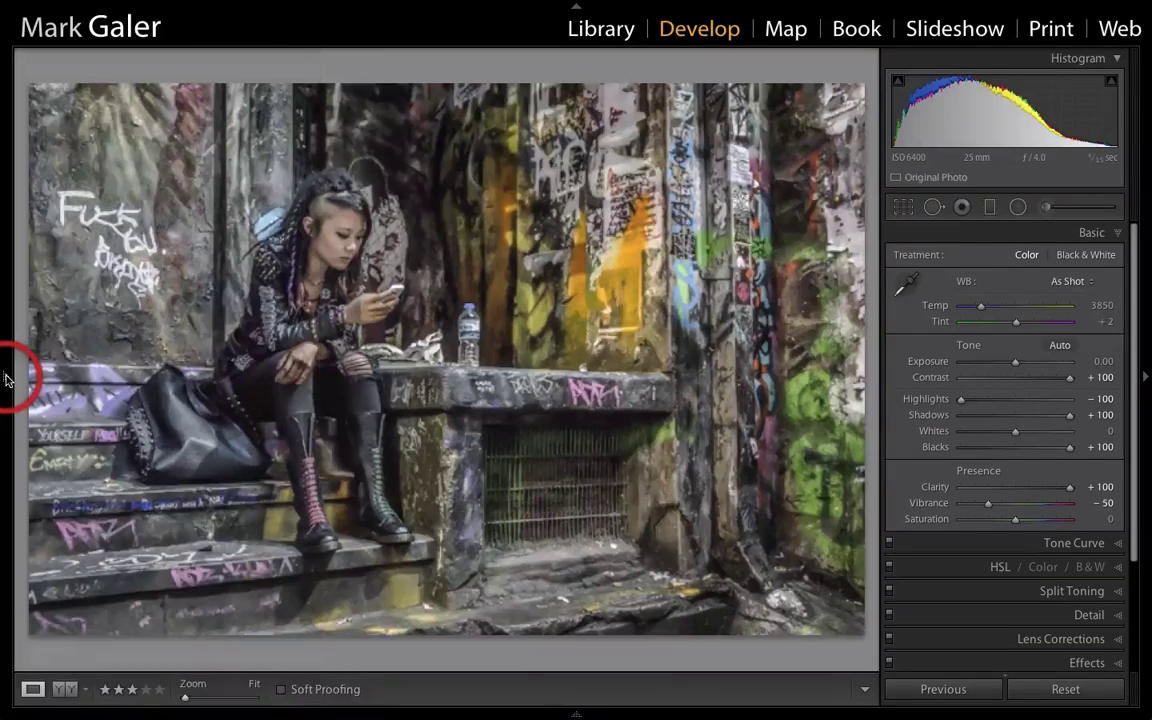
{"action": "left_click", "coordinate": [395, 330]}
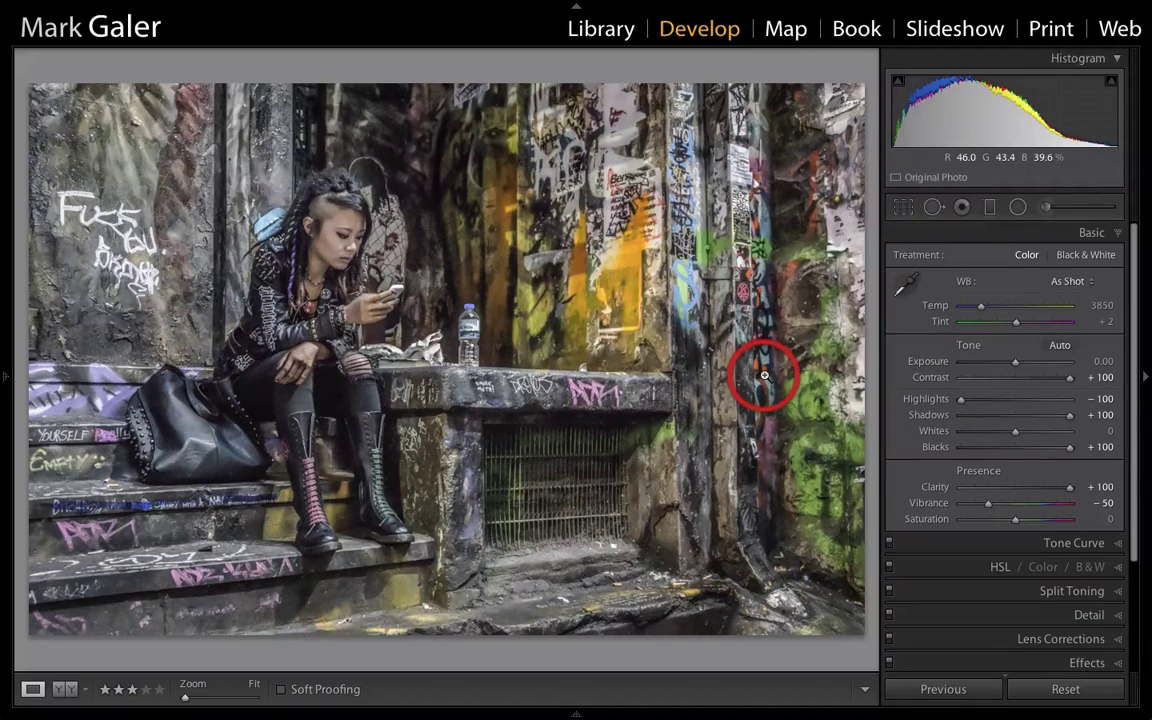
{"action": "key", "text": "shift"}
Pick only Process Version, Basic Tone, Clarity, Saturation and Vibrance in Copy Settings
{"action": "key", "text": "super+shift+c"}
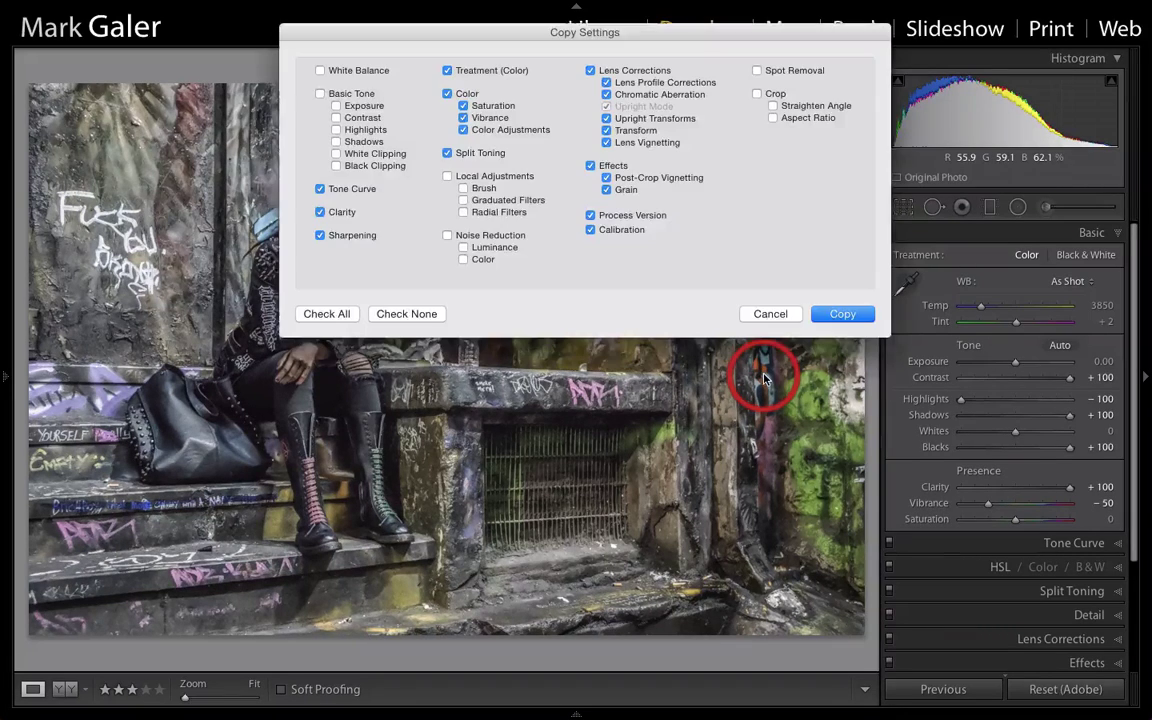
{"action": "left_click", "coordinate": [385, 318]}
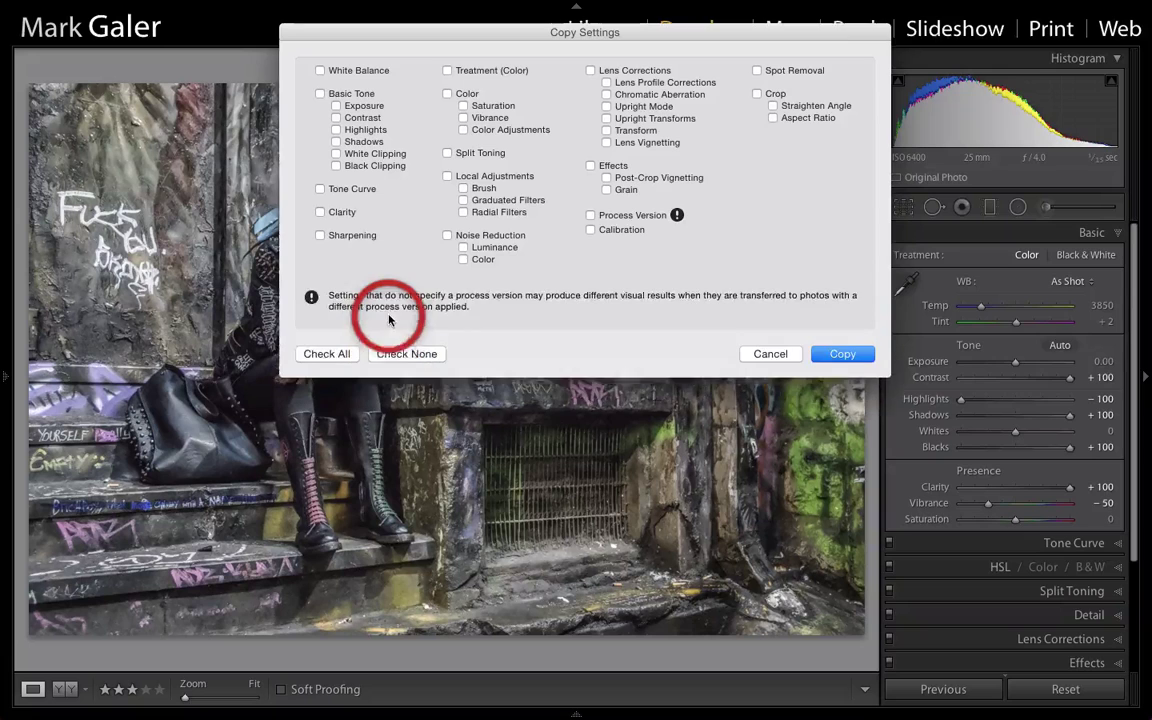
{"action": "left_click", "coordinate": [590, 215]}
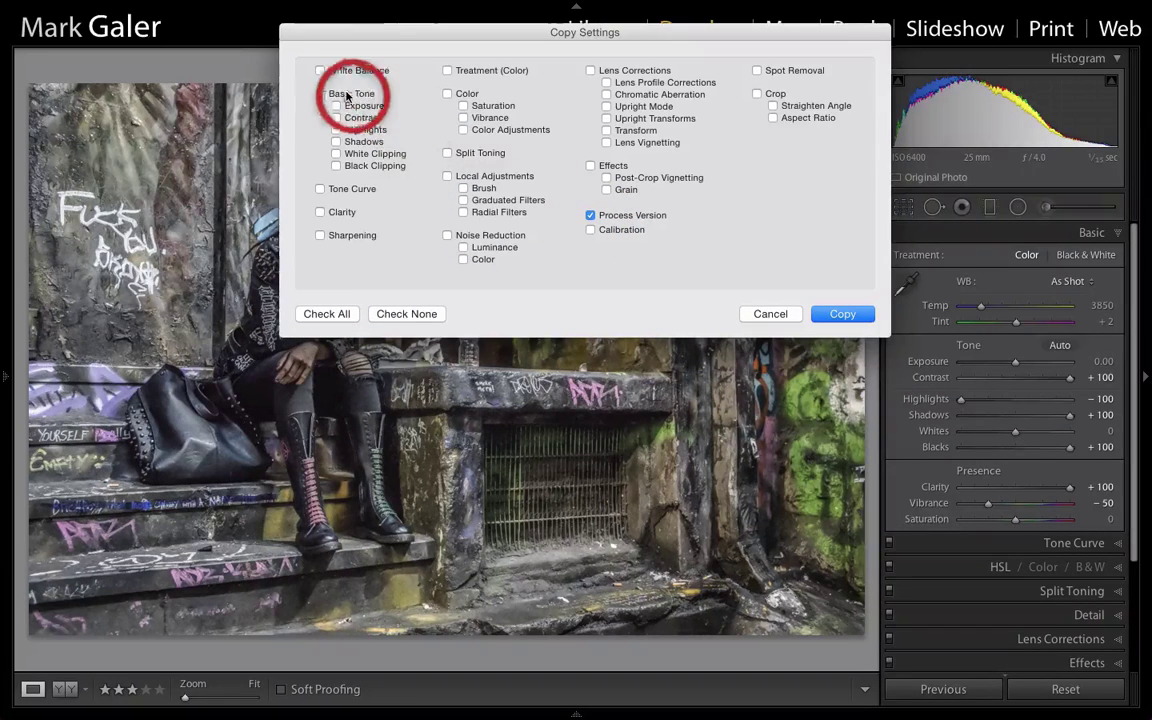
{"action": "left_click", "coordinate": [320, 94]}
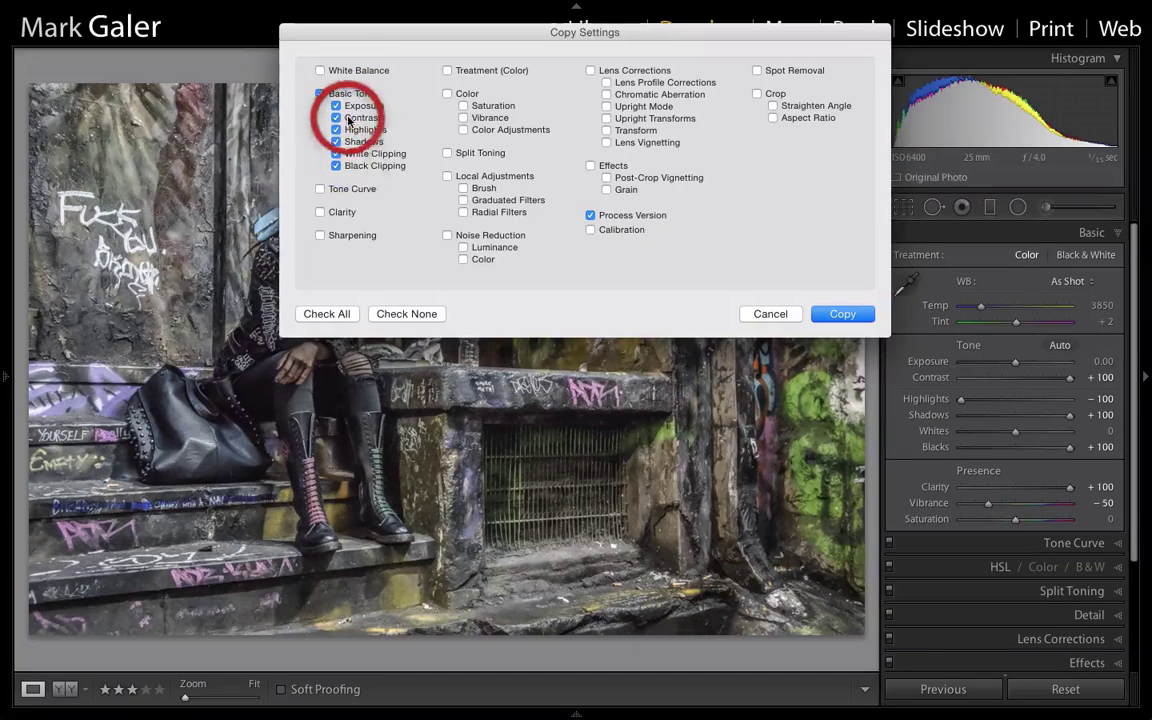
{"action": "left_click", "coordinate": [320, 212]}
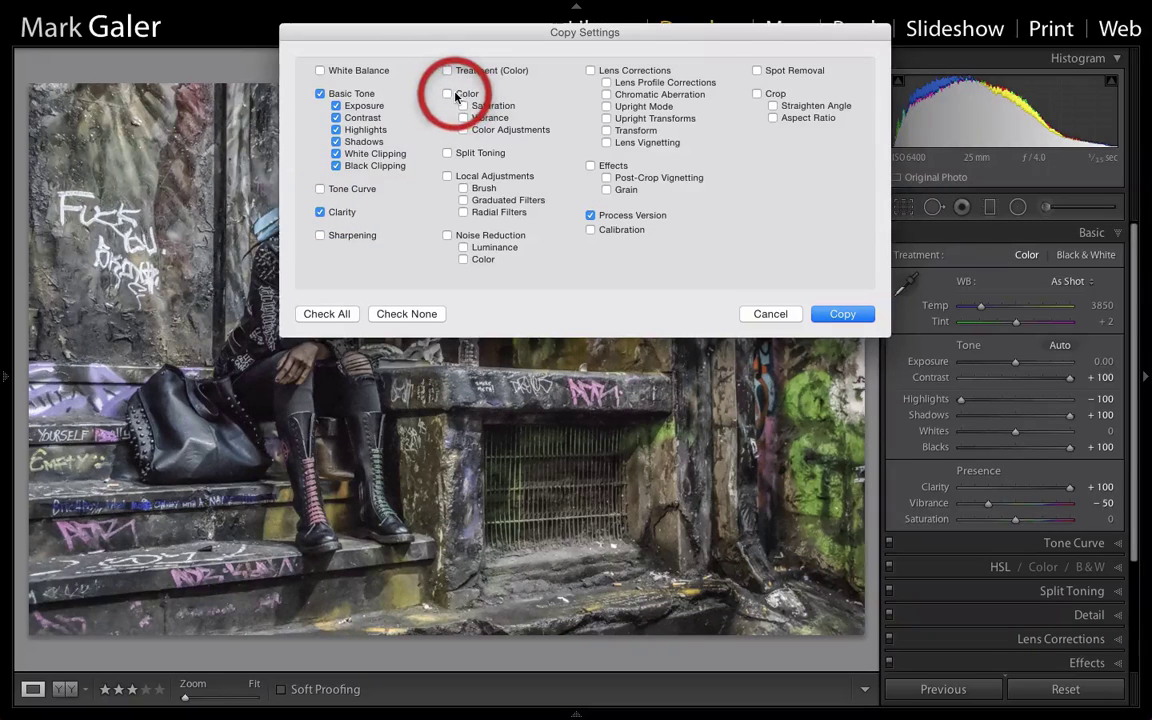
{"action": "left_click", "coordinate": [455, 94]}
{"action": "left_click", "coordinate": [481, 129]}
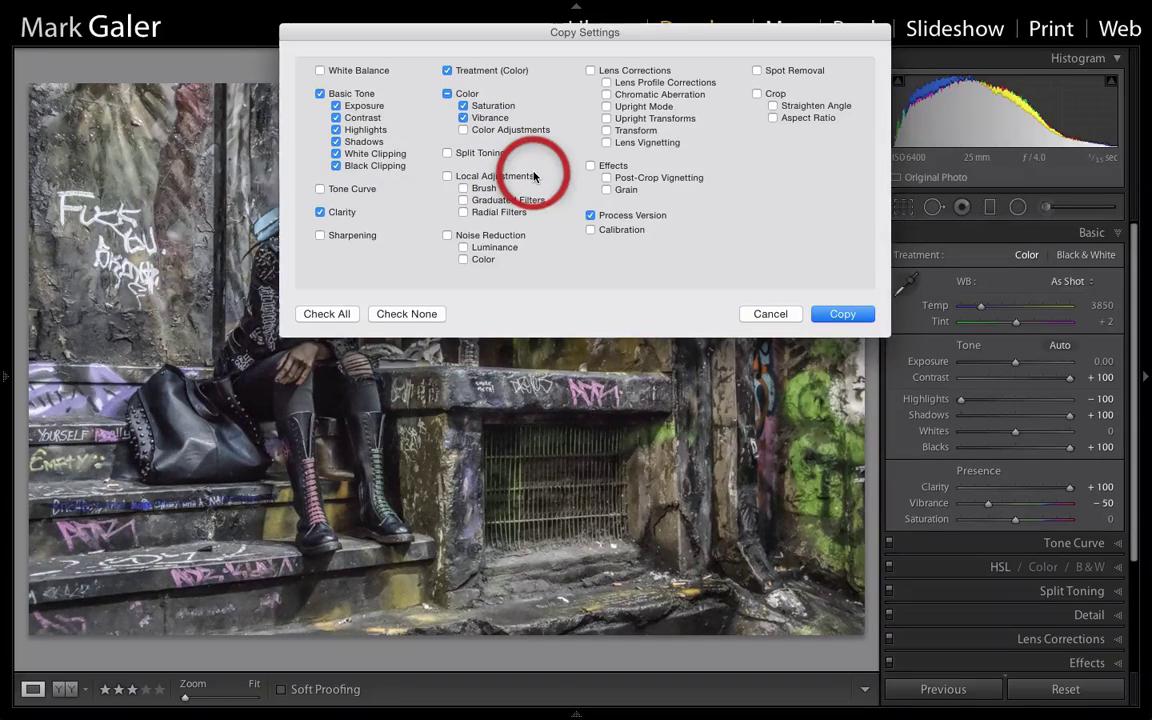
Cancel copying and save Basic Tone, Clarity, Saturation and Vibrance as user preset 'Grunge'
{"action": "left_click", "coordinate": [770, 314]}
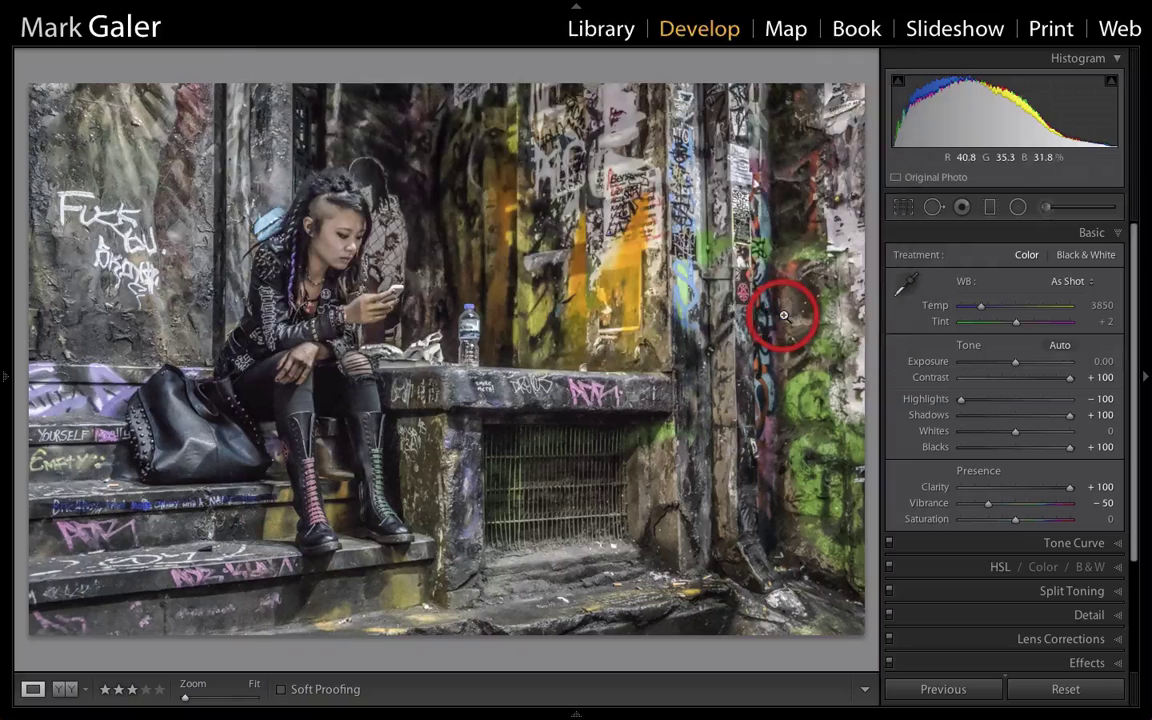
{"action": "key", "text": "shift"}
{"action": "key", "text": "super+shift+n"}
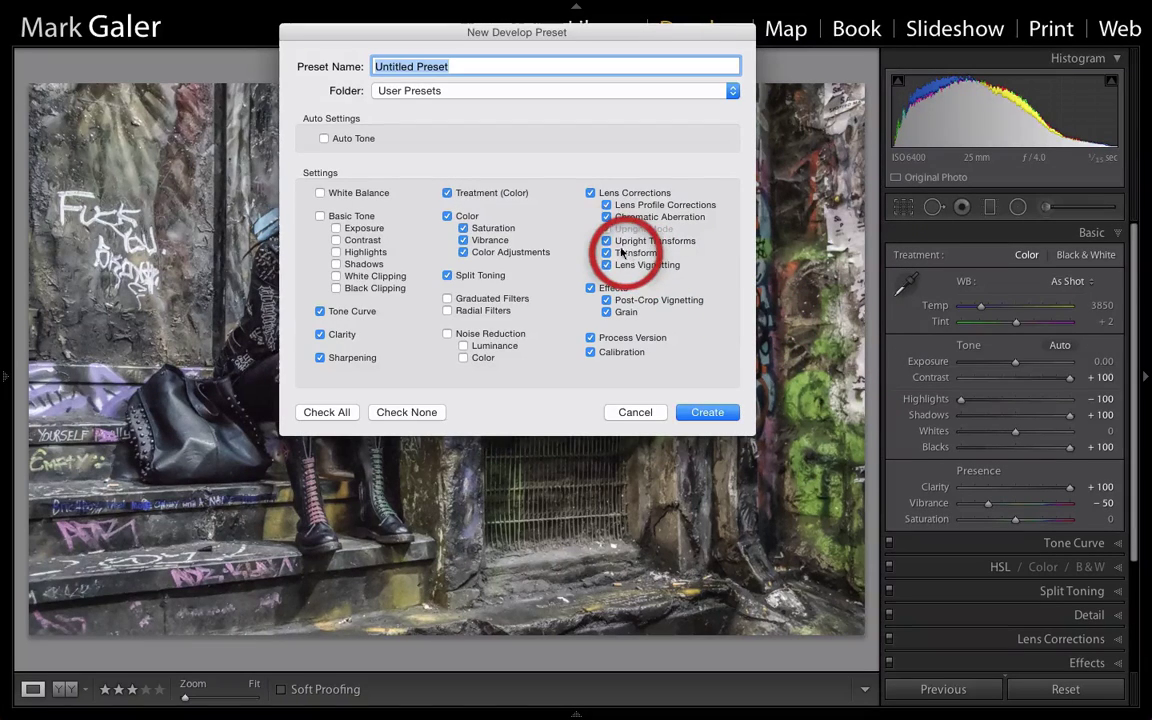
{"action": "left_click", "coordinate": [420, 412]}
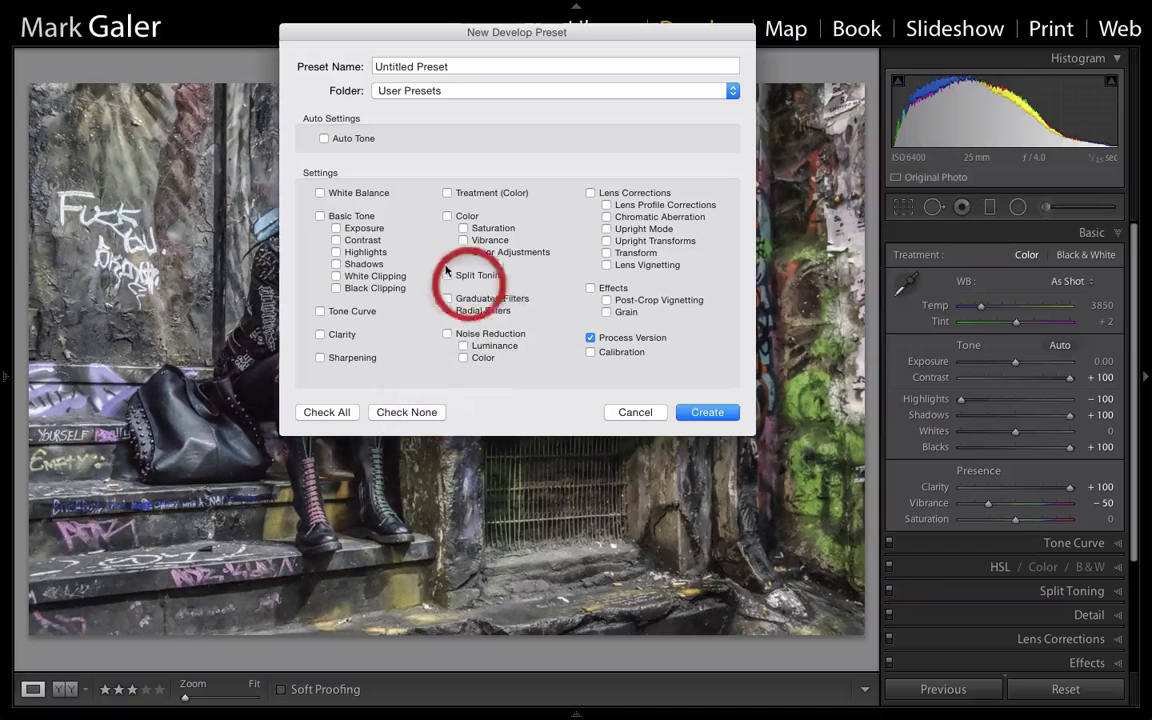
{"action": "left_click", "coordinate": [340, 220]}
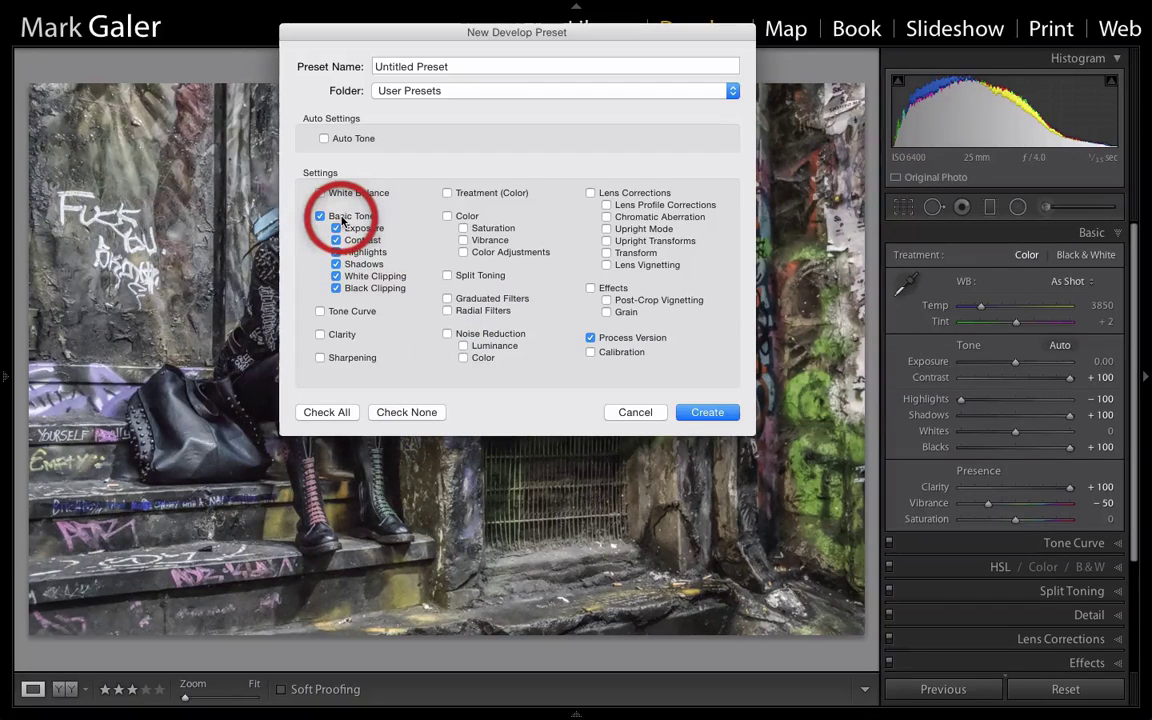
{"action": "left_click", "coordinate": [467, 218]}
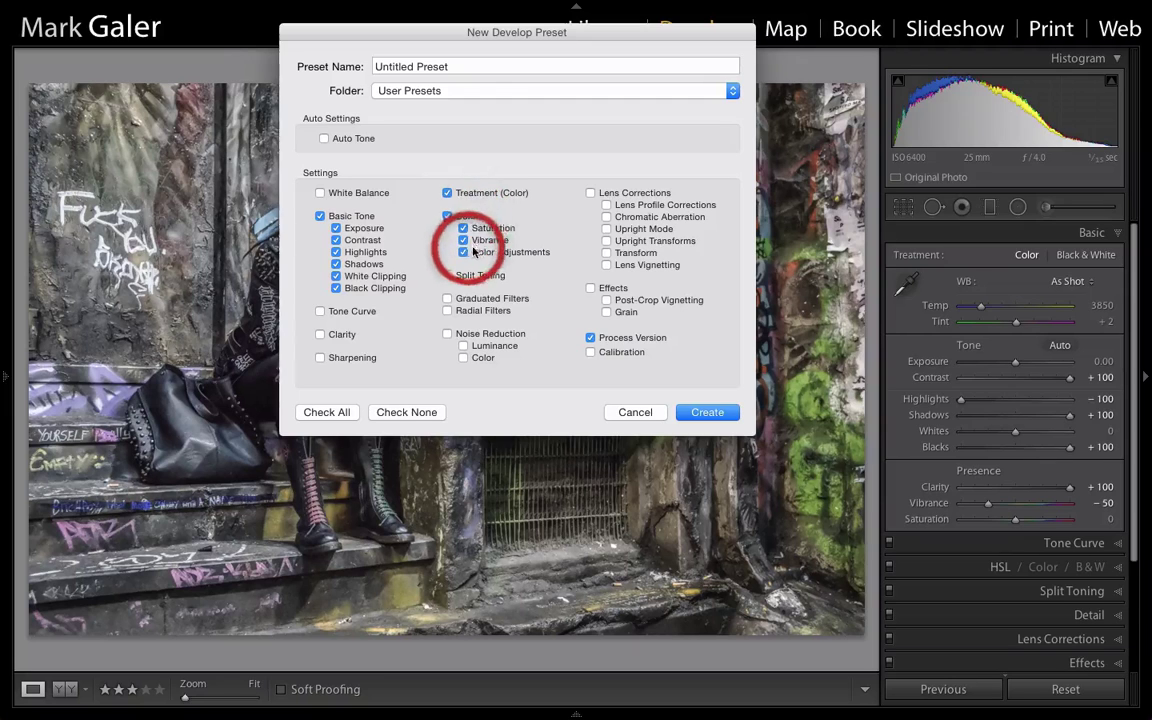
{"action": "left_click", "coordinate": [463, 252]}
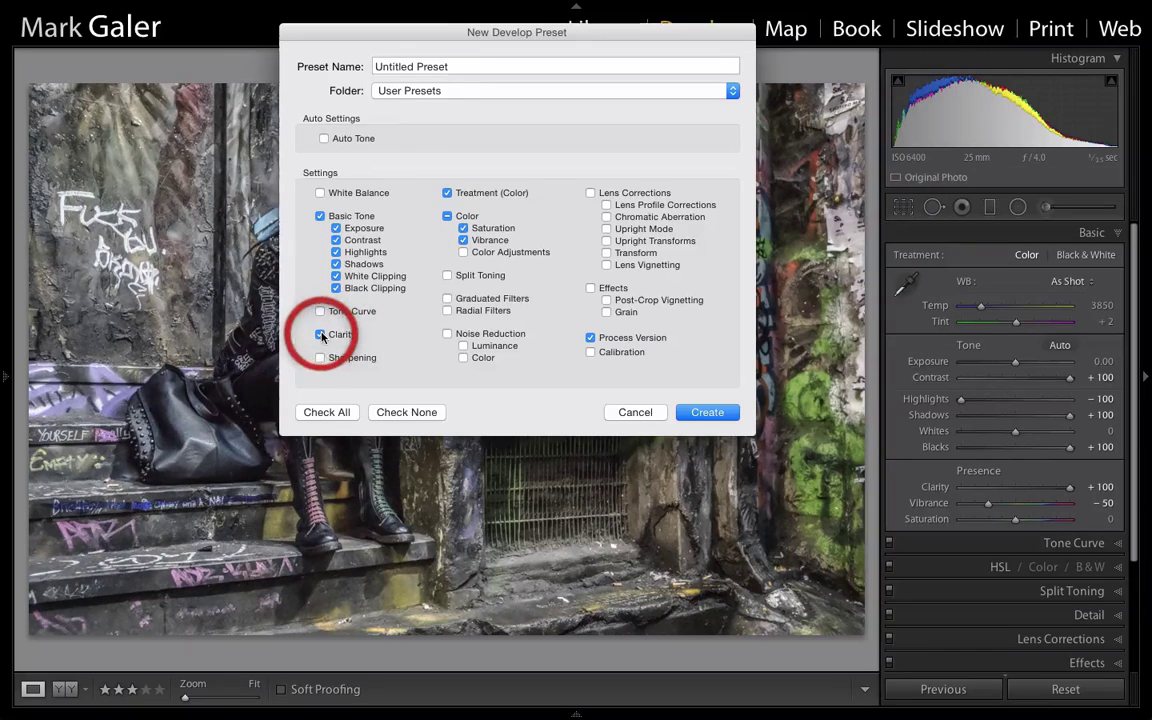
{"action": "triple_click", "coordinate": [406, 67]}
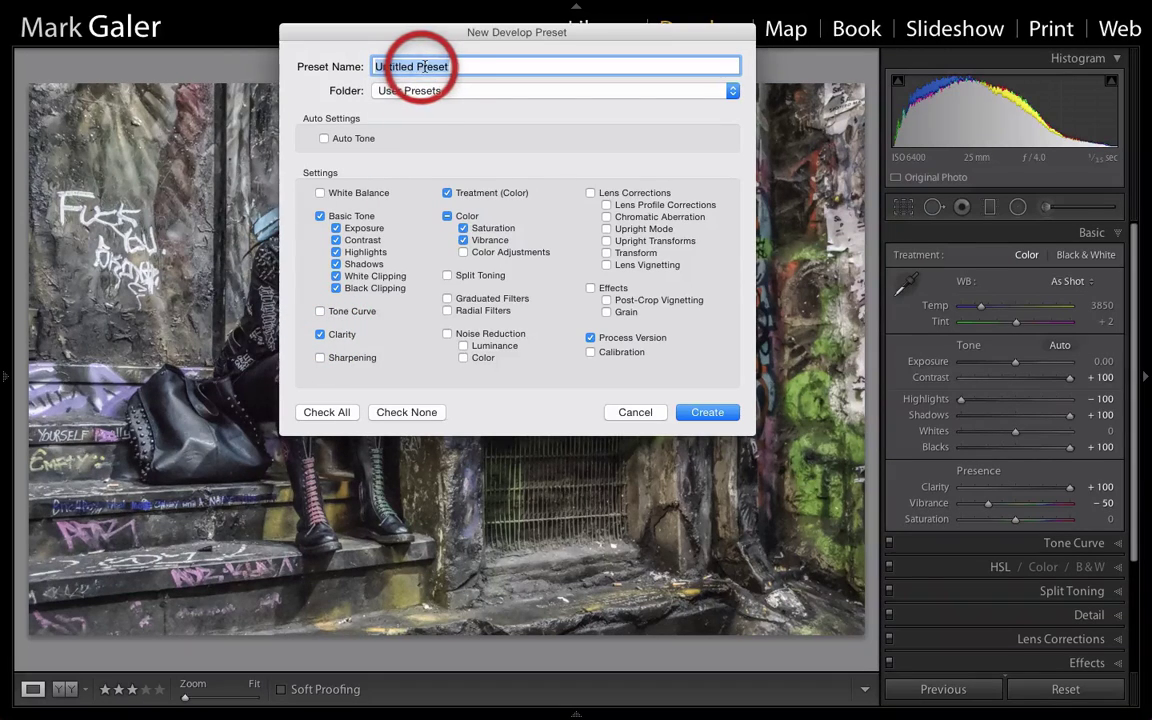
{"action": "type", "text": "Grunge"}
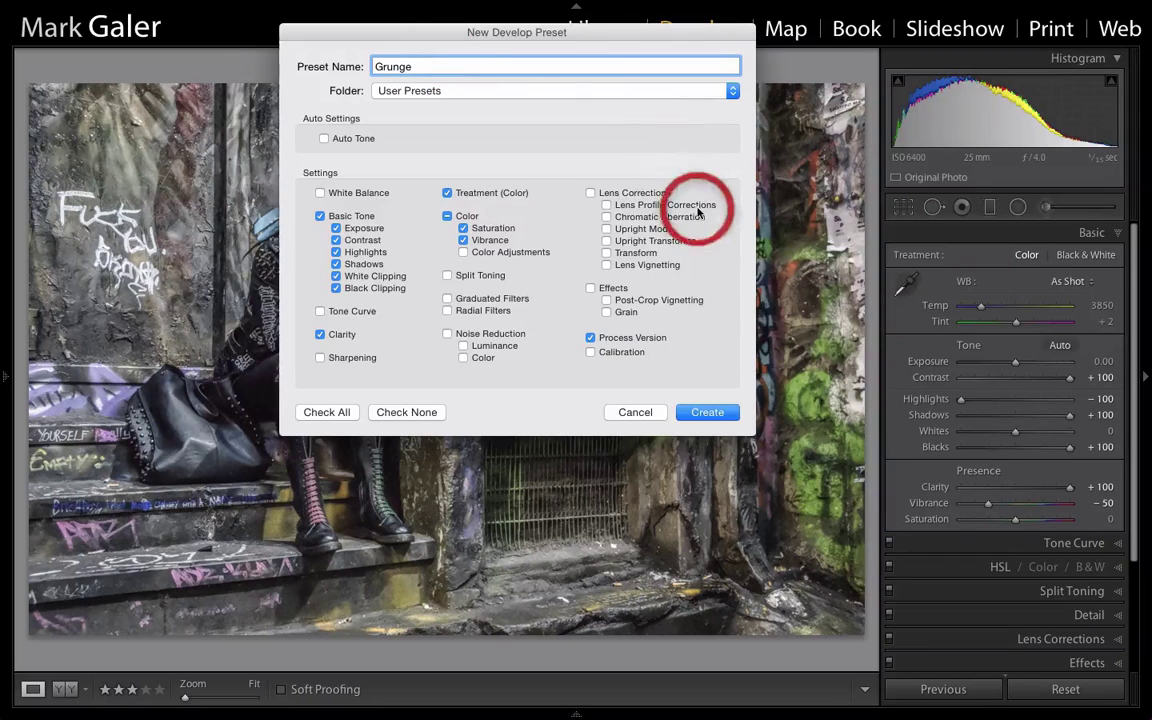
{"action": "left_click", "coordinate": [700, 413]}
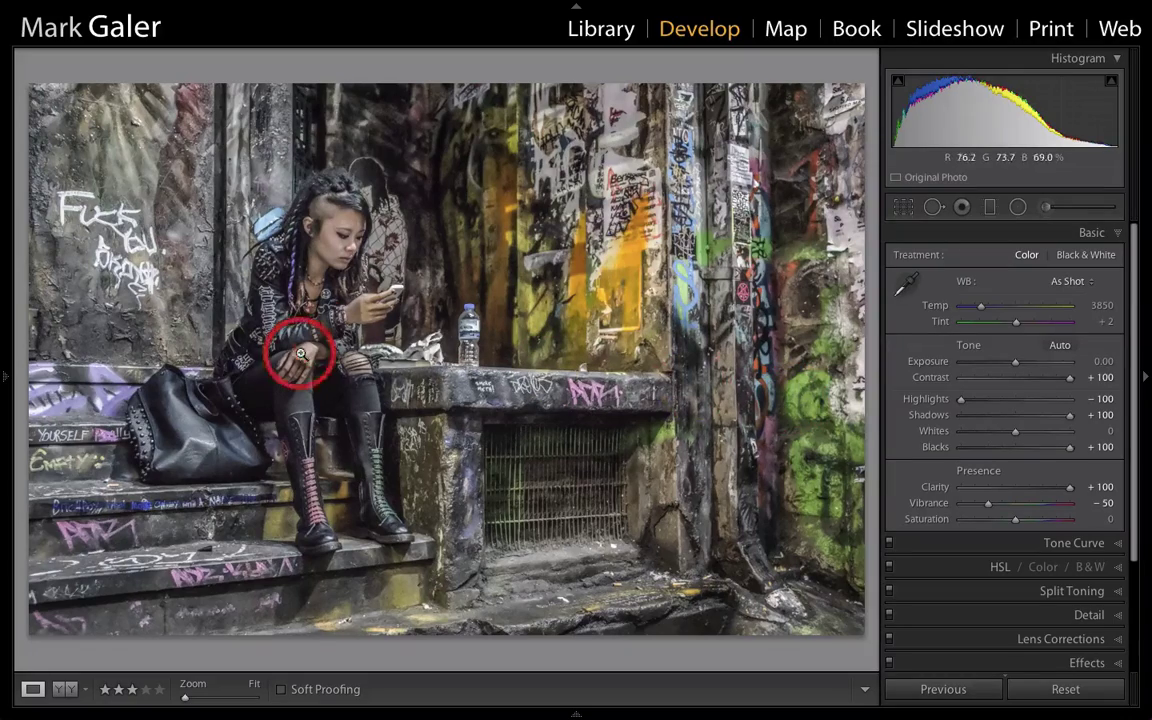
Apply the ESP Border: Edge Burn Subtle preset to the portrait and hide the presets panel
{"action": "mouse_move", "coordinate": [10, 373]}
{"action": "scroll", "coordinate": [133, 362], "scroll_direction": "up", "scroll_amount": 15}
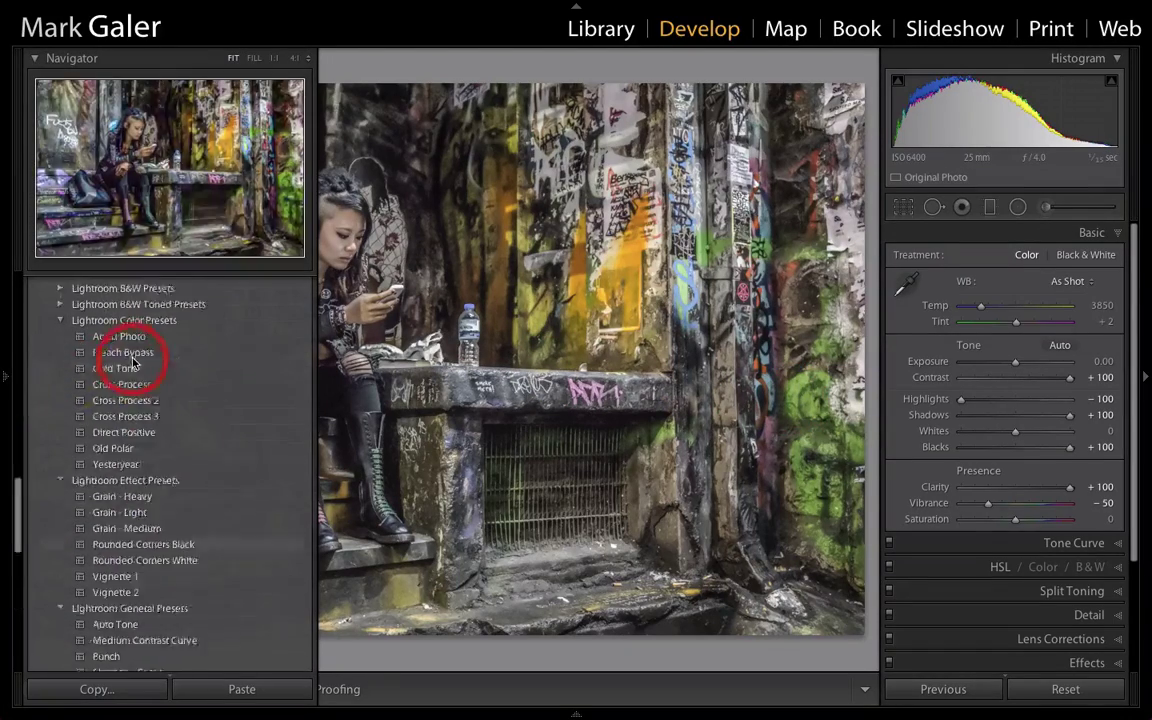
{"action": "scroll", "coordinate": [133, 362], "scroll_direction": "down", "scroll_amount": 10}
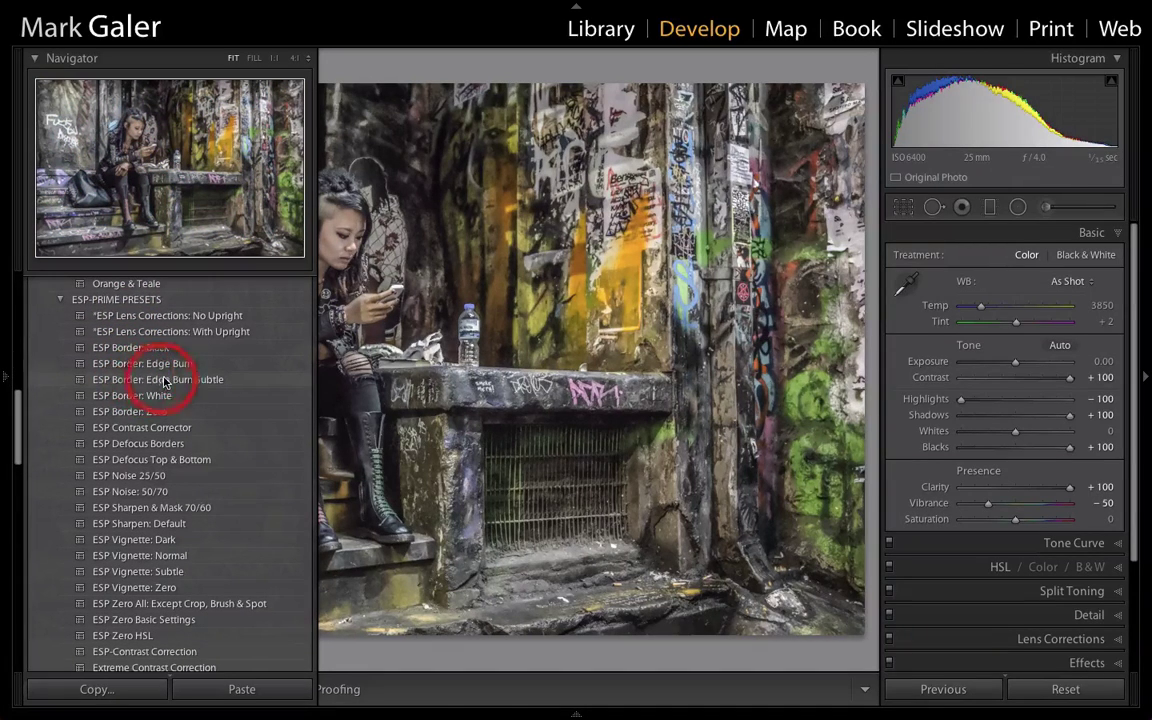
{"action": "left_click", "coordinate": [172, 380]}
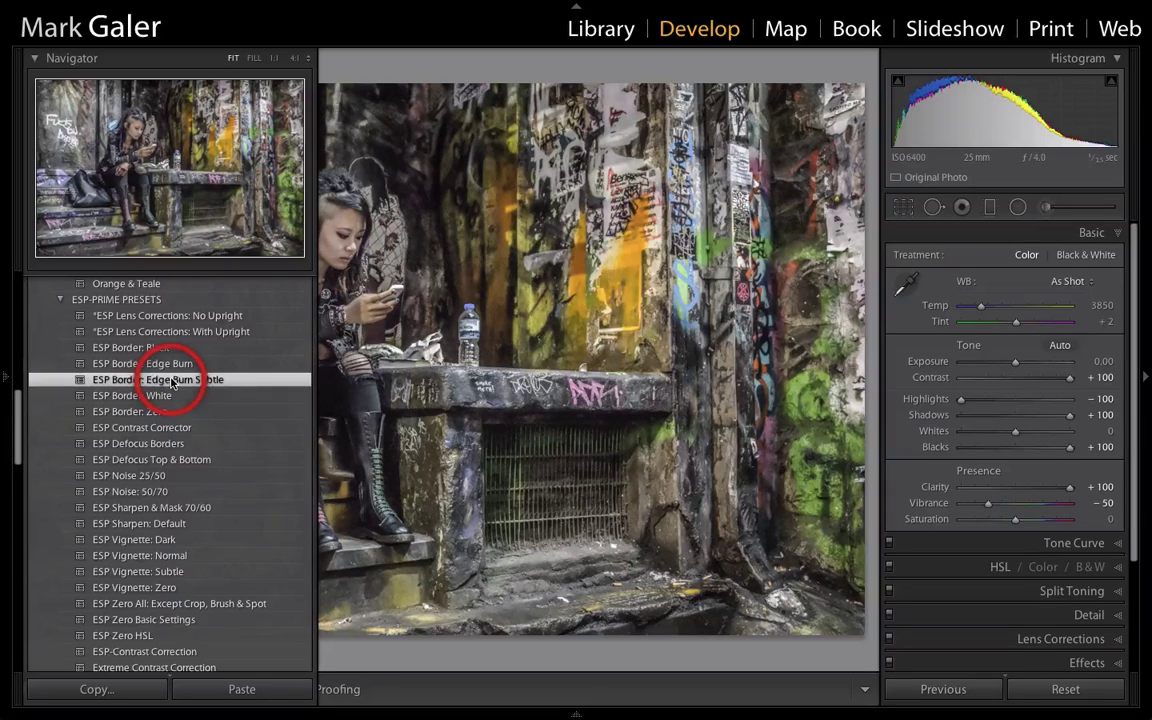
{"action": "key", "text": "F7"}
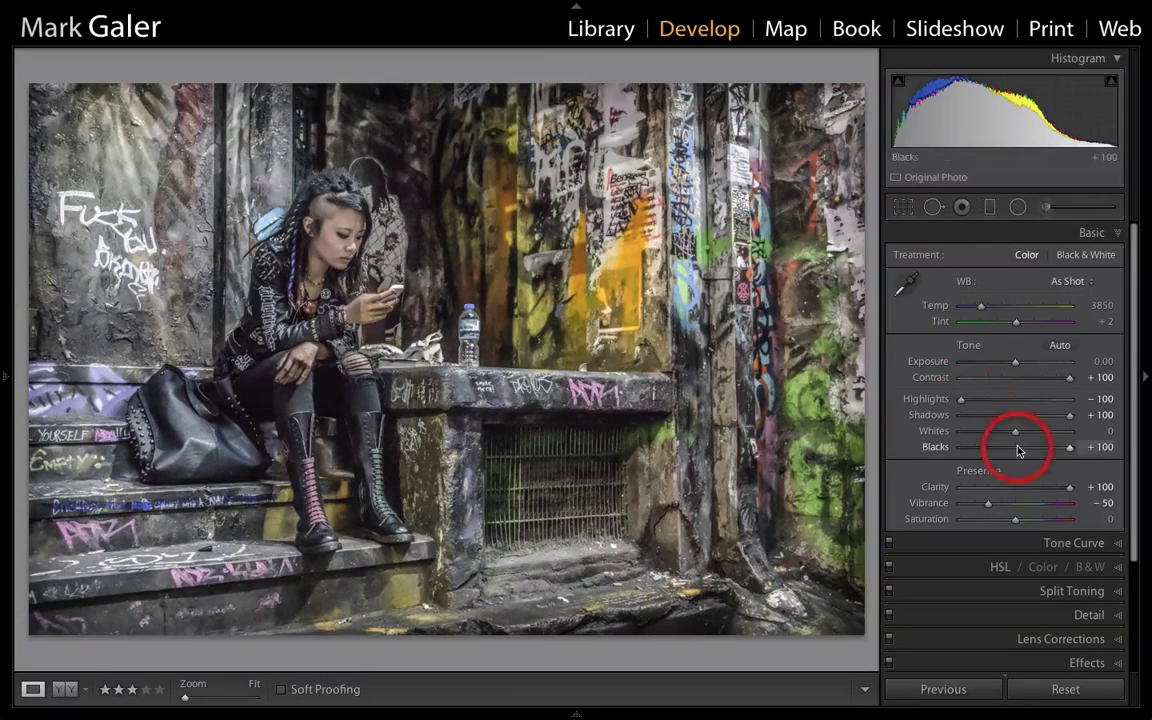
Review the post-crop vignette (Amount −40, Roundness −90, Feather 100), toggling it off and on to compare
{"action": "scroll", "coordinate": [1016, 450], "scroll_direction": "down", "scroll_amount": 3}
{"action": "left_click", "coordinate": [1020, 569]}
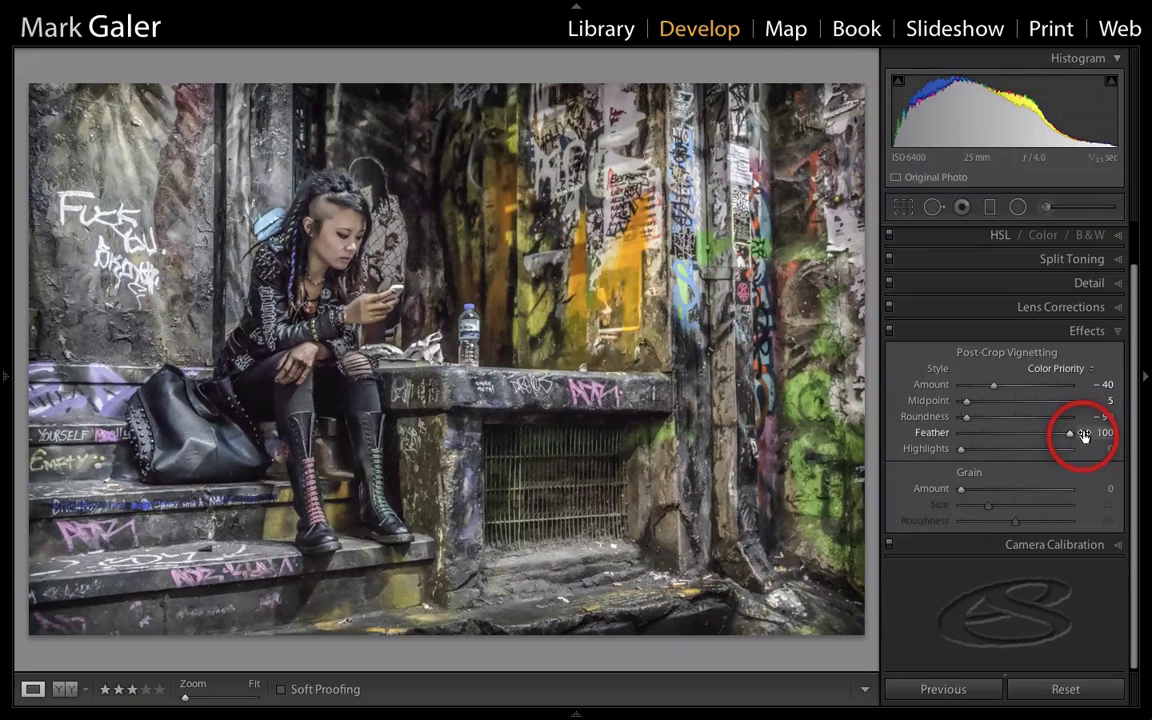
{"action": "left_click_drag", "start_coordinate": [1085, 437], "coordinate": [1078, 434]}
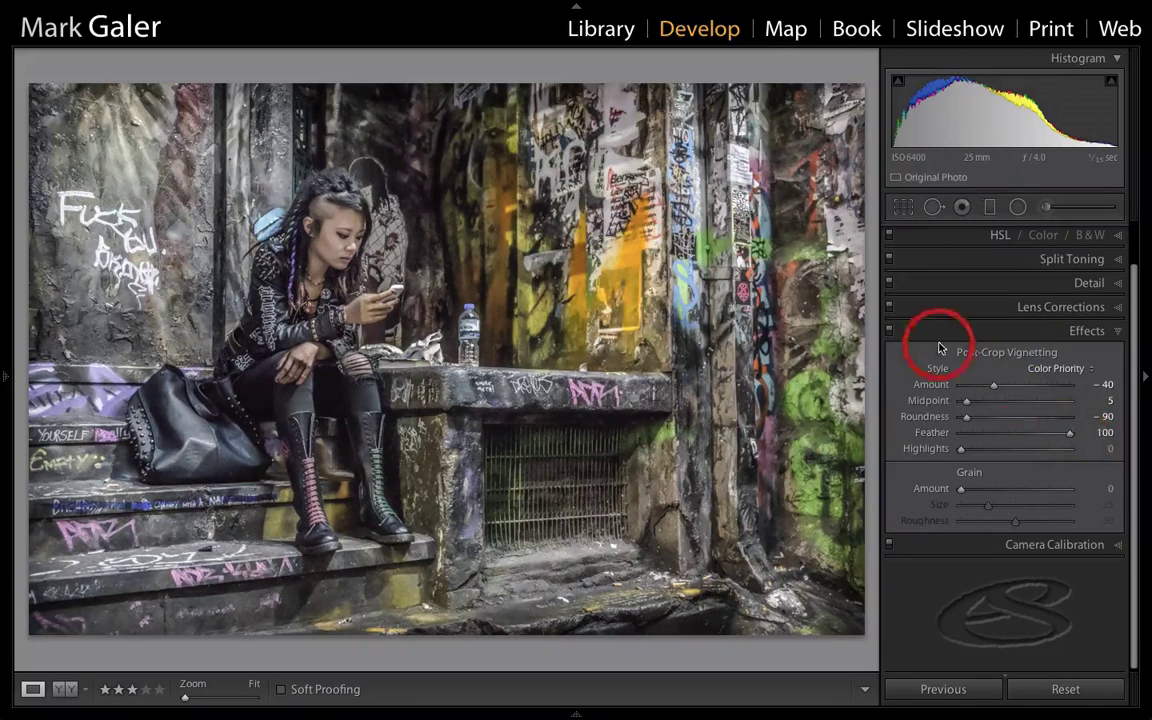
{"action": "left_click", "coordinate": [889, 332]}
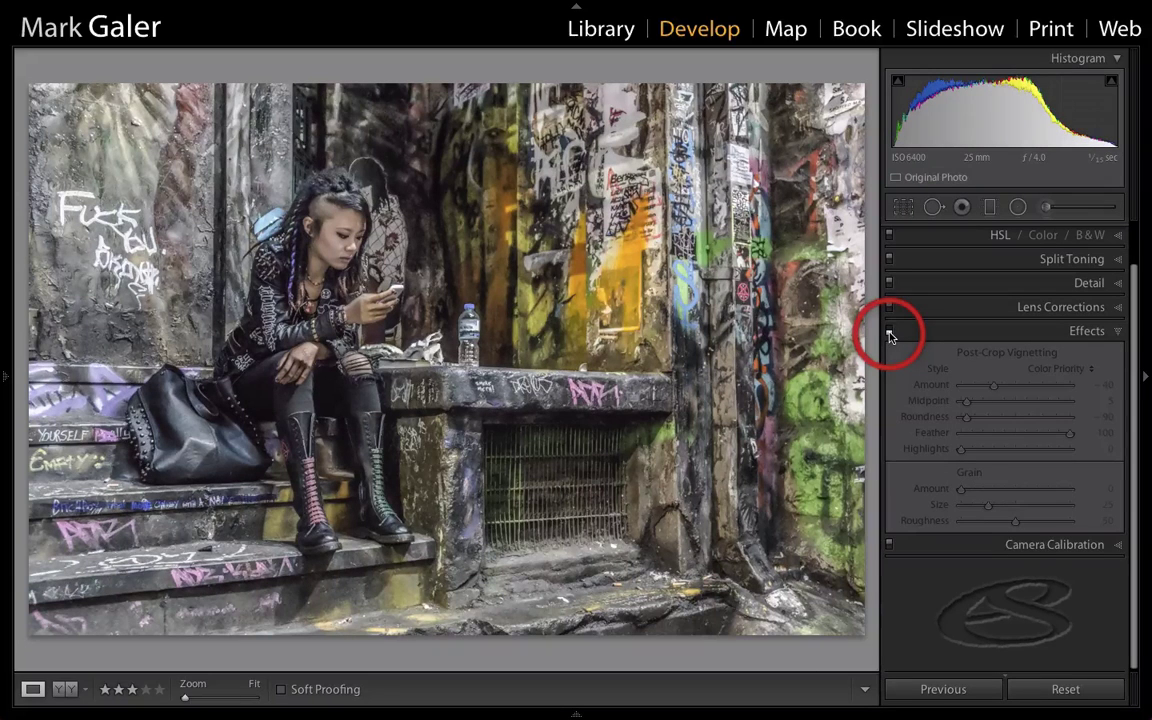
{"action": "left_click", "coordinate": [889, 332]}
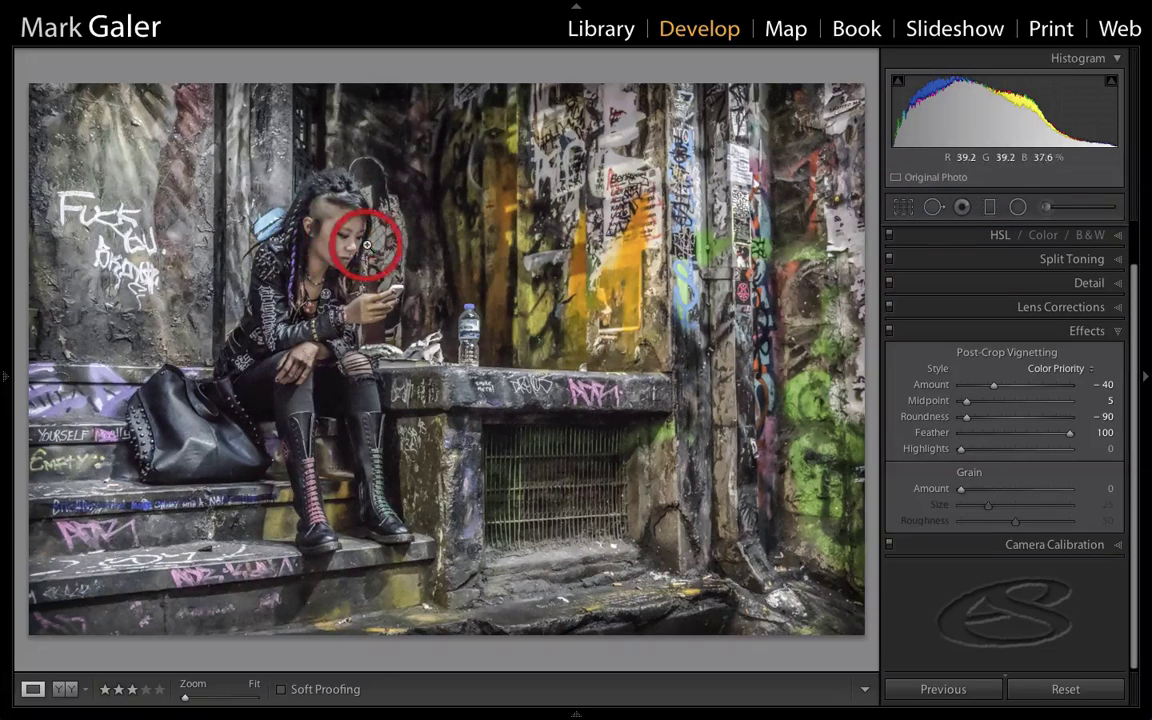
Brush a reset adjustment onto the woman's face with Exposure 0.24 and Temp 28
{"action": "left_click", "coordinate": [1048, 208]}
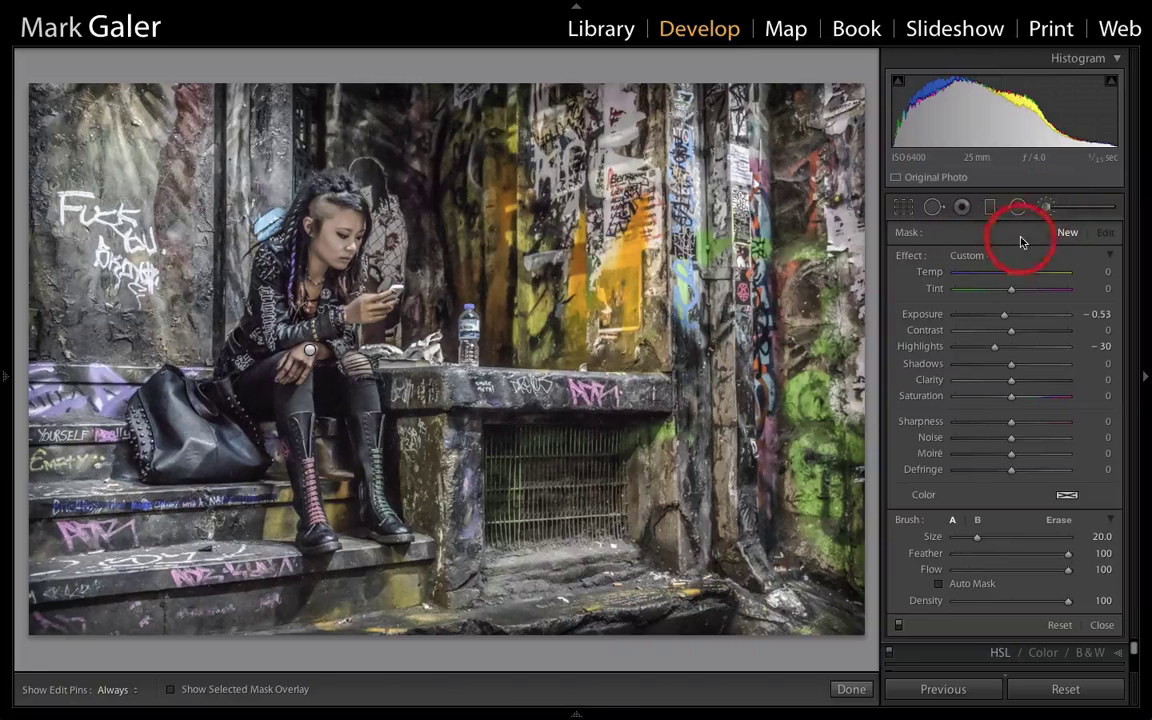
{"action": "double_click", "coordinate": [909, 256]}
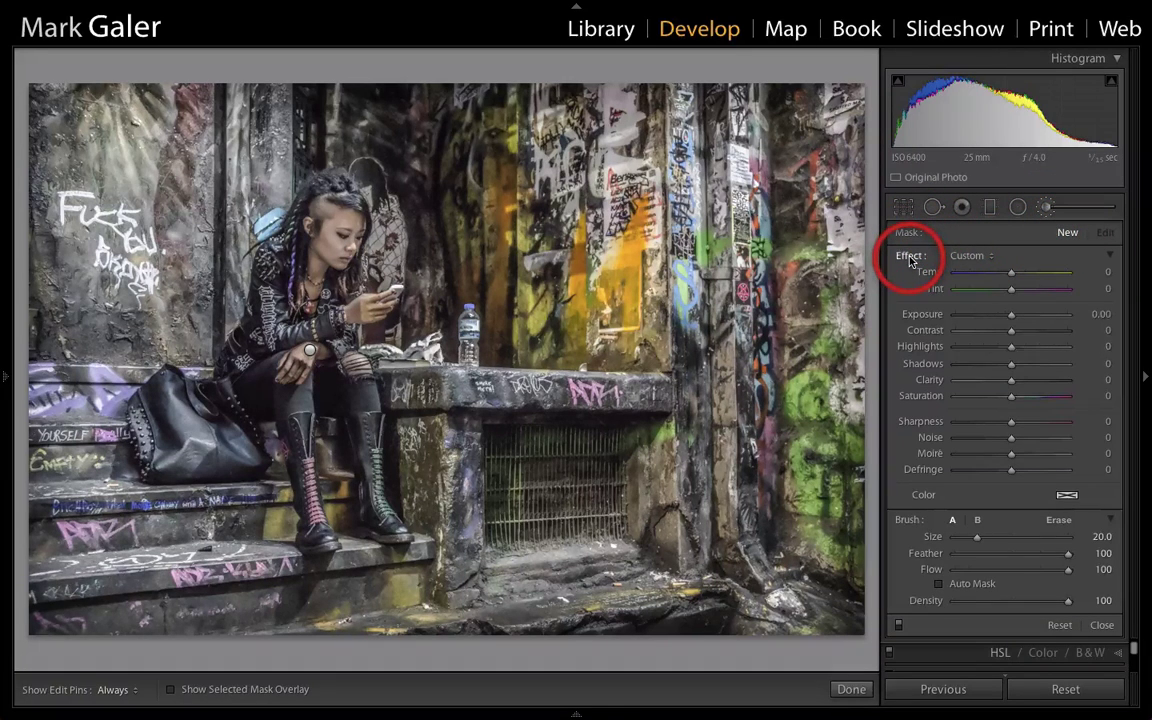
{"action": "left_click", "coordinate": [1047, 208]}
{"action": "left_click", "coordinate": [1047, 208]}
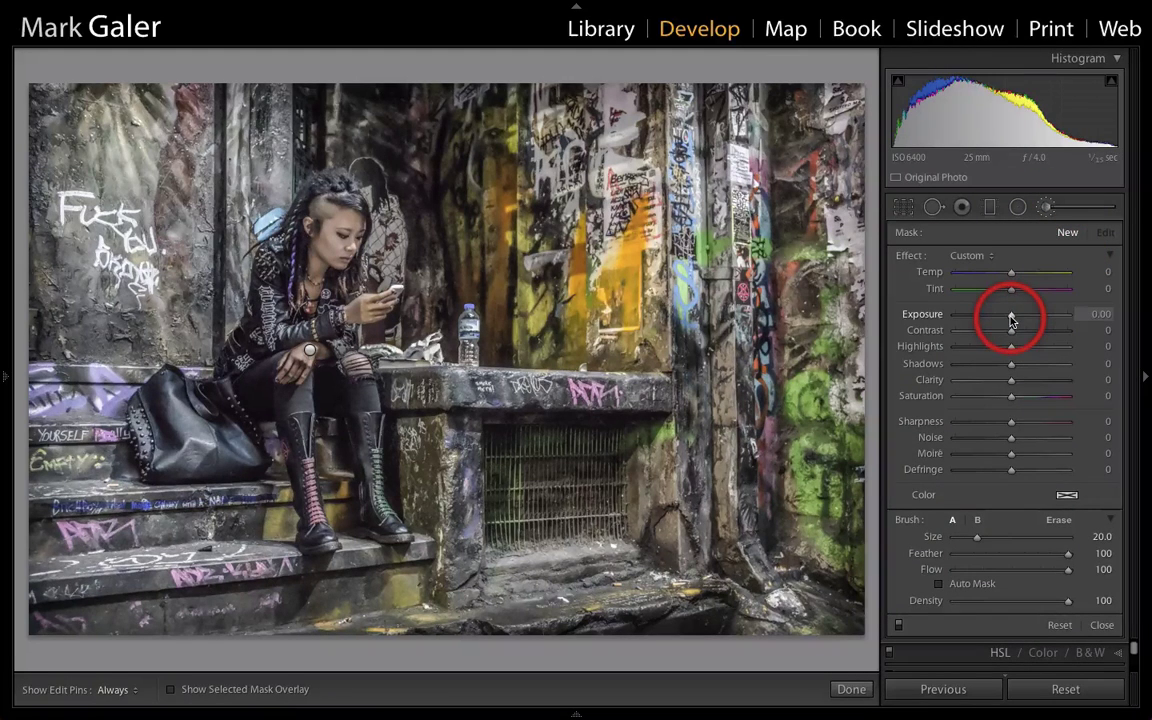
{"action": "left_click_drag", "start_coordinate": [1010, 320], "coordinate": [1013, 320]}
{"action": "left_click_drag", "start_coordinate": [1011, 274], "coordinate": [1023, 274]}
{"action": "key", "text": "h"}
{"action": "key", "text": "h"}
{"action": "left_click", "coordinate": [345, 232]}
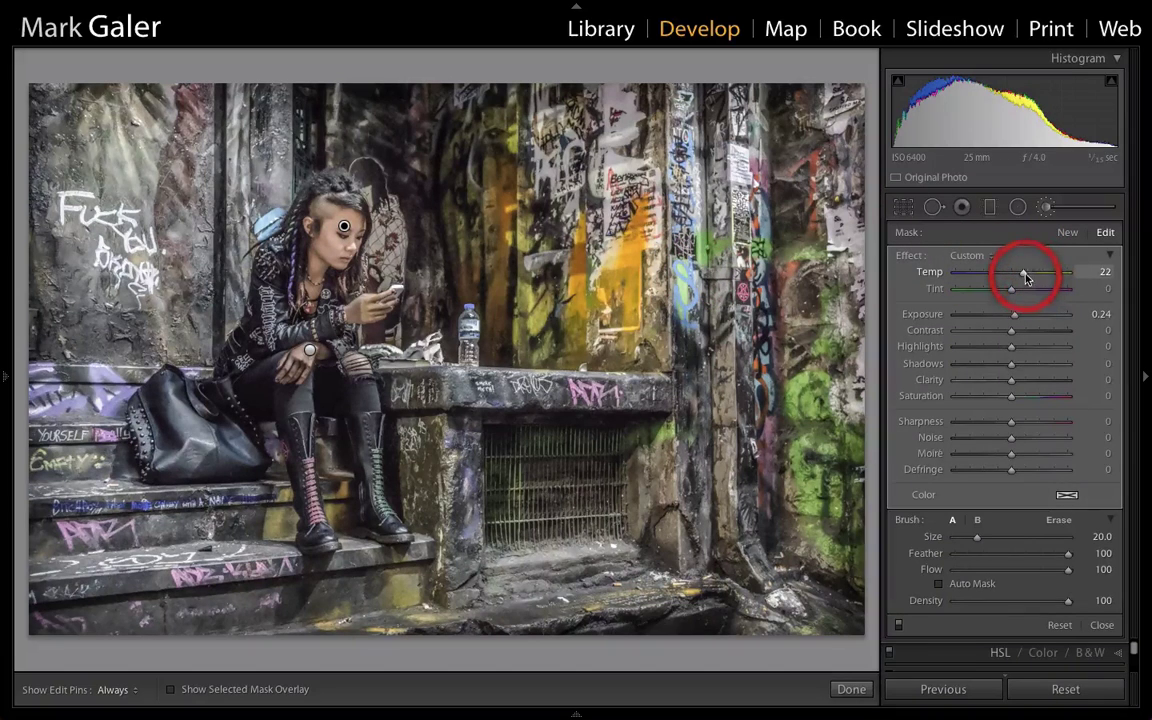
{"action": "left_click_drag", "start_coordinate": [1025, 276], "coordinate": [1029, 277]}
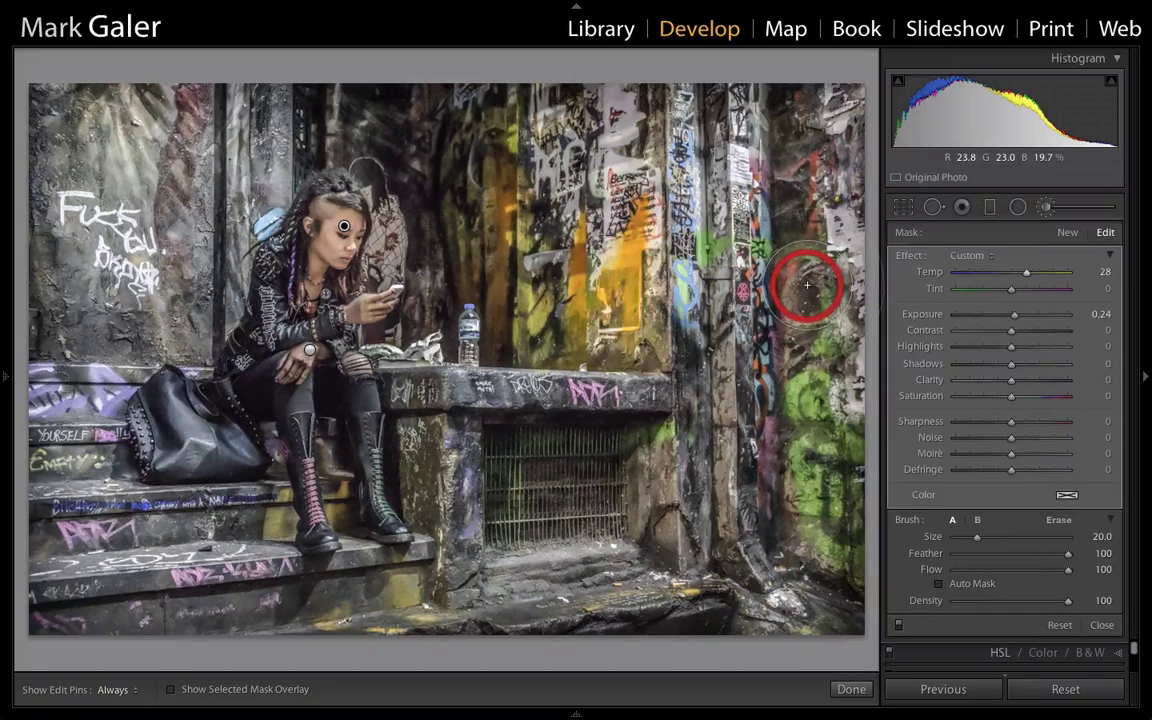
{"action": "left_click", "coordinate": [1047, 207]}
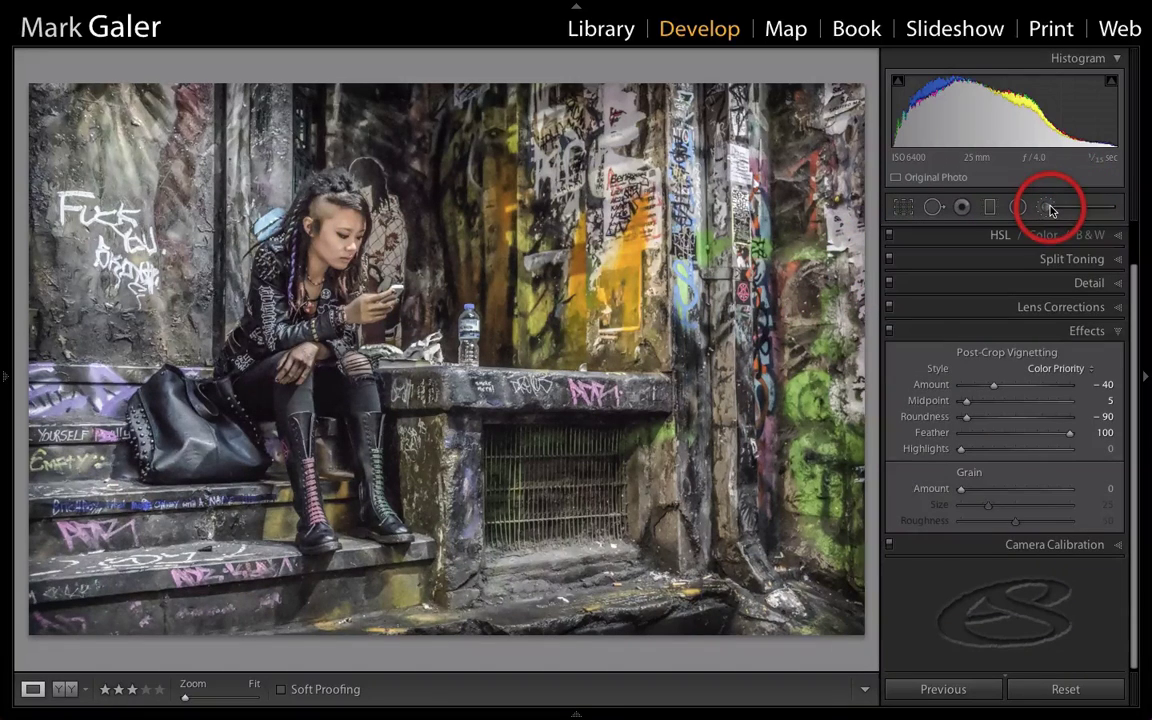
Collapse the Effects panel and send the portrait to Photoshop with Edit In > Open as Smart Object
{"action": "left_click", "coordinate": [996, 341]}
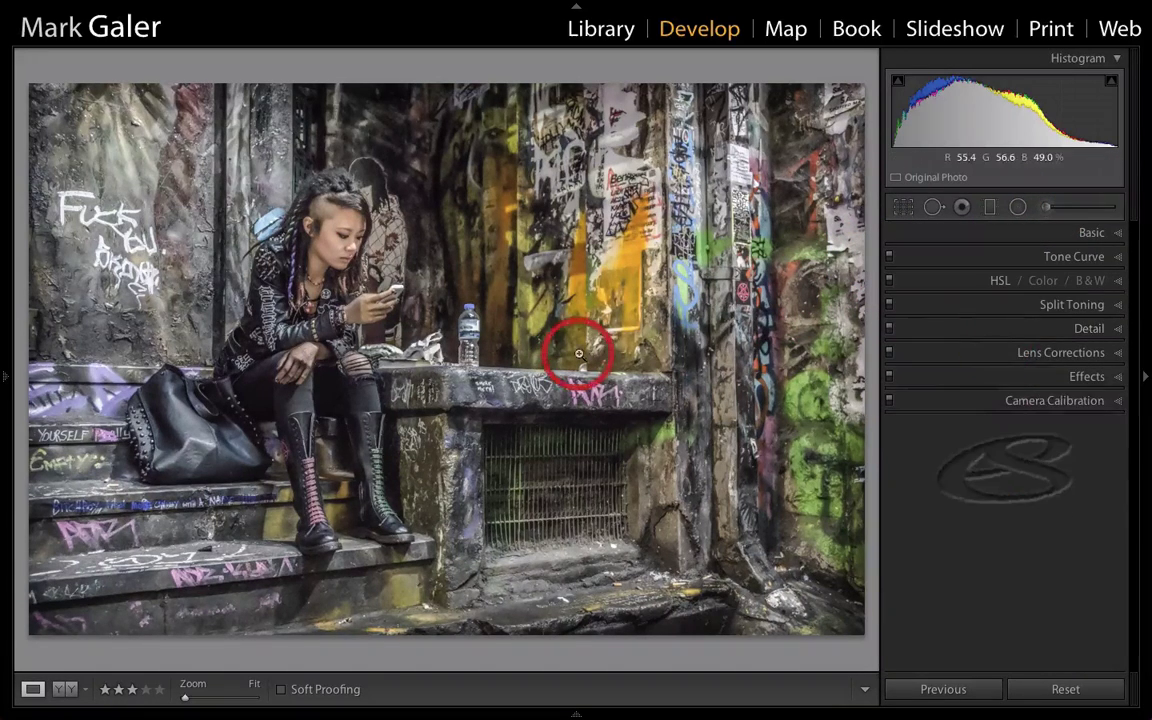
{"action": "right_click", "coordinate": [477, 256]}
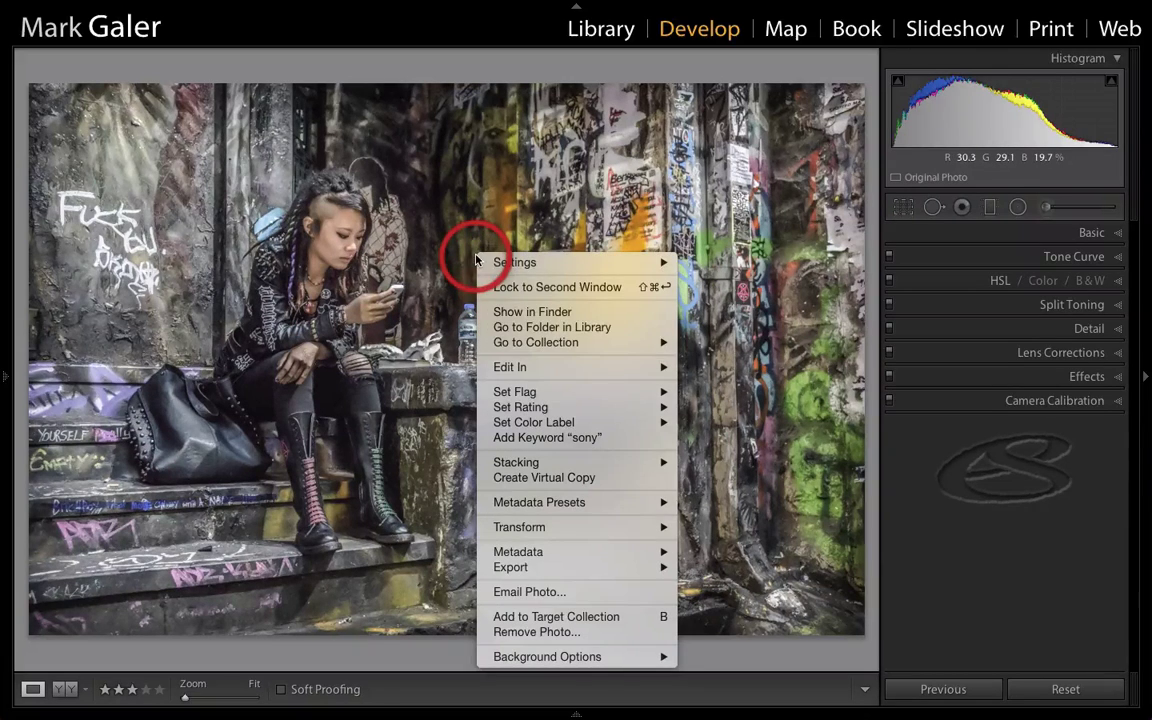
{"action": "mouse_move", "coordinate": [510, 366]}
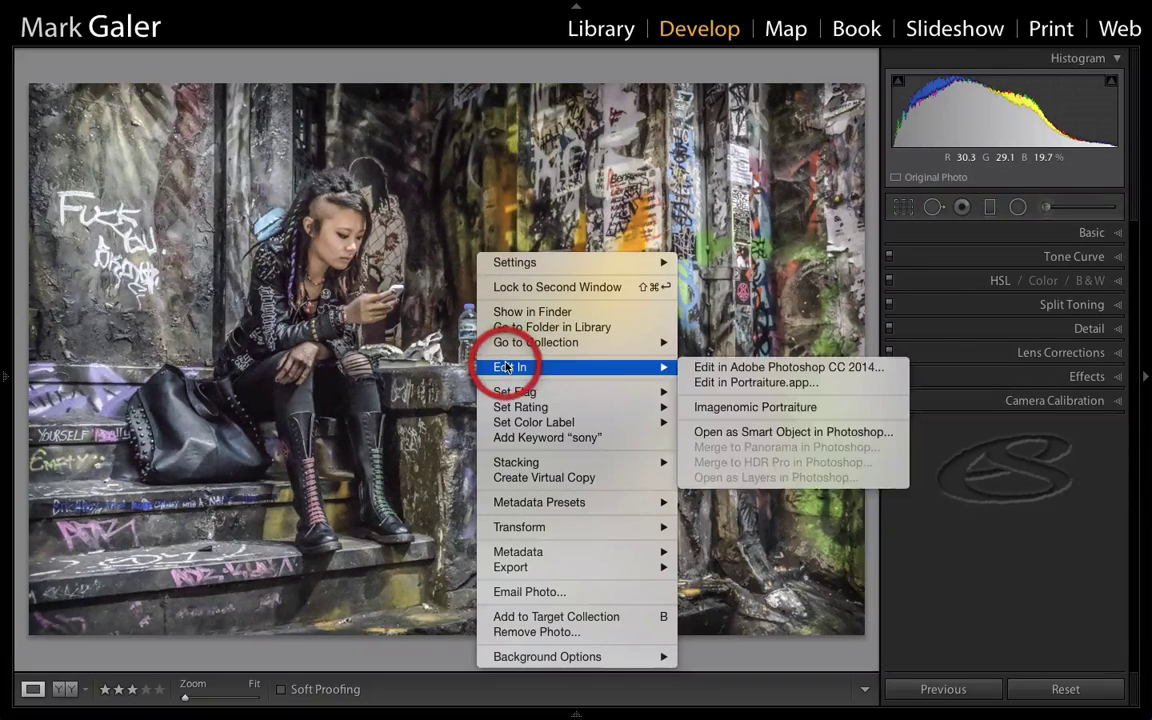
{"action": "left_click", "coordinate": [720, 432]}
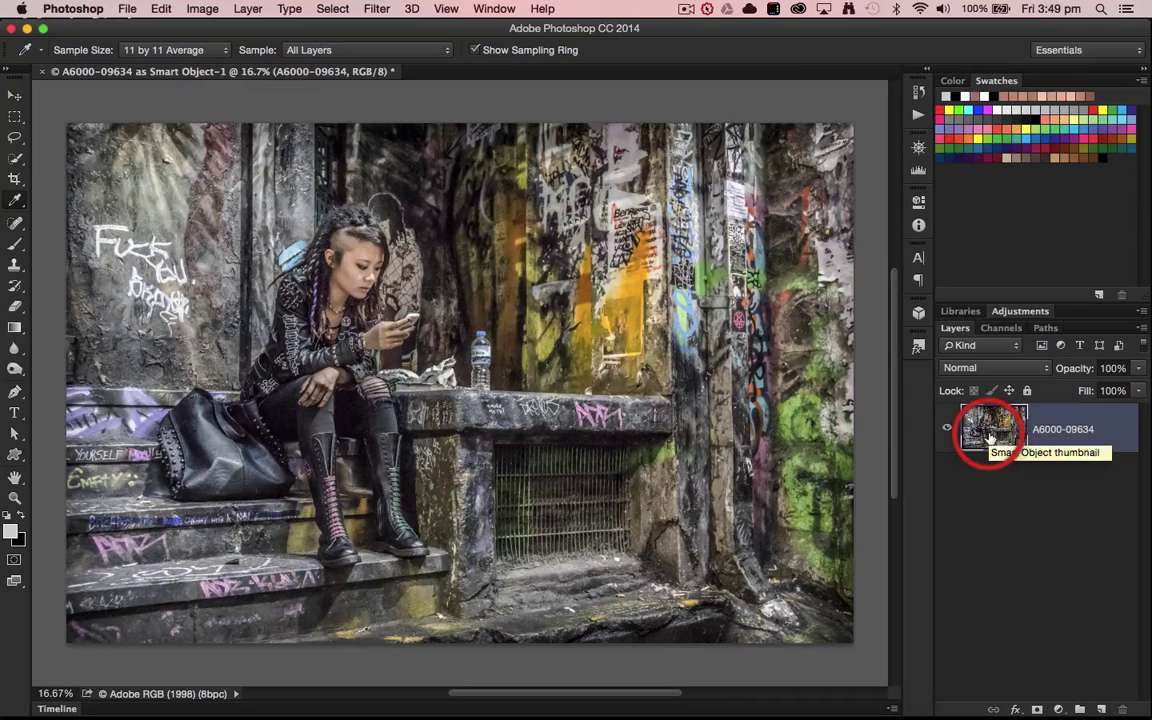
{"action": "double_click", "coordinate": [988, 430]}
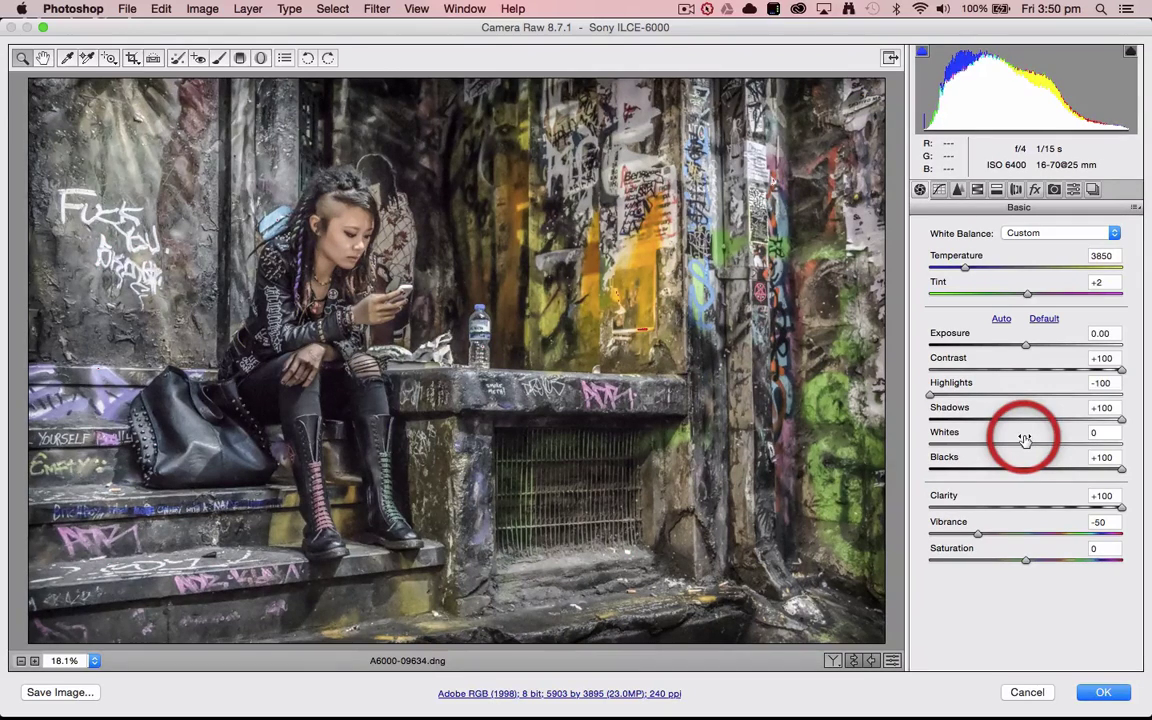
{"action": "left_click", "coordinate": [1027, 693]}
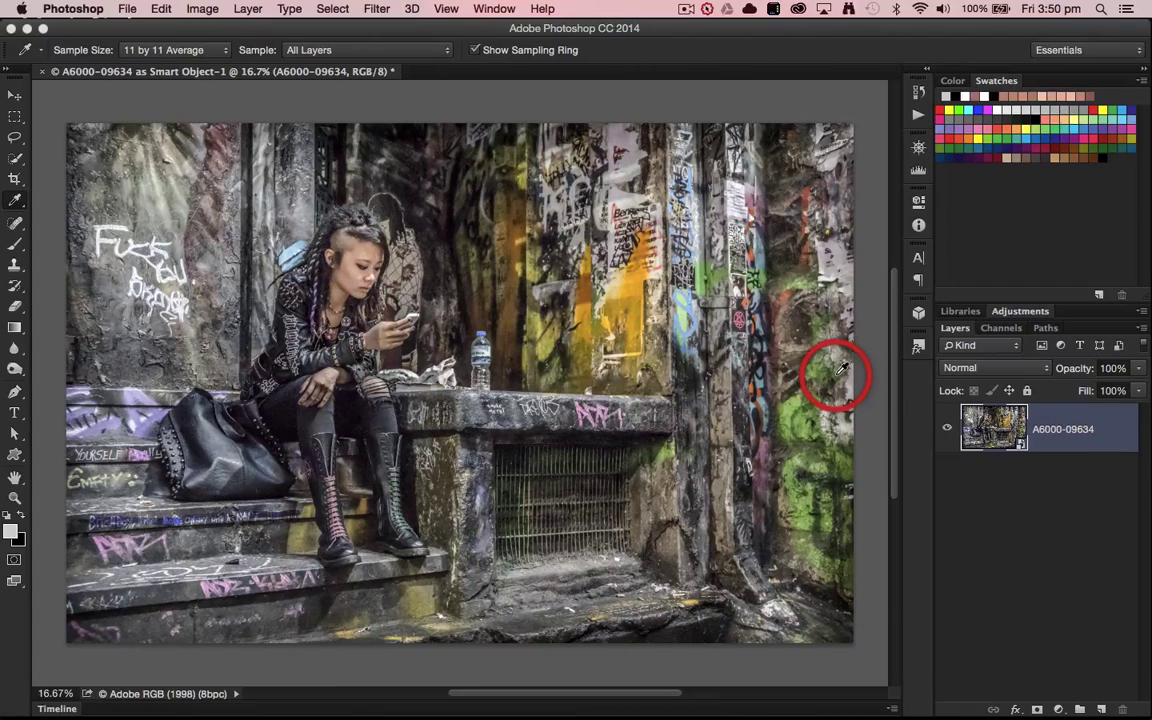
Add a Gaussian Blur smart filter with a 13.4-pixel radius to the A6000-09634 smart object
{"action": "left_click", "coordinate": [381, 12]}
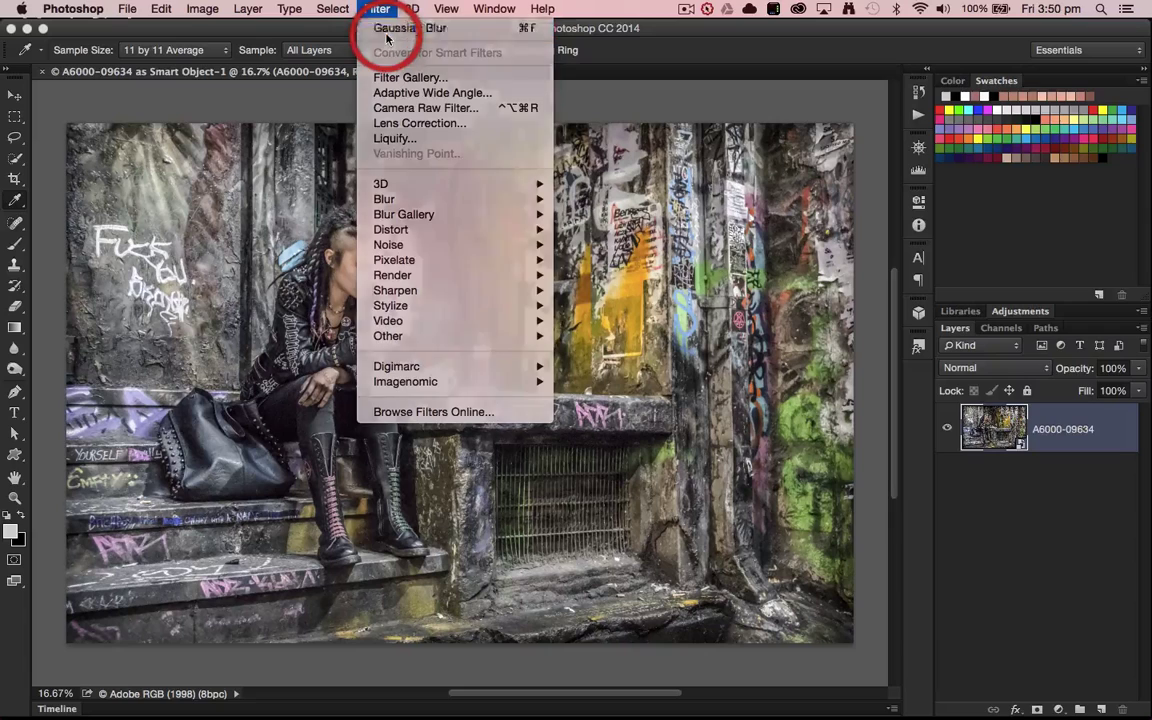
{"action": "left_click", "coordinate": [387, 38]}
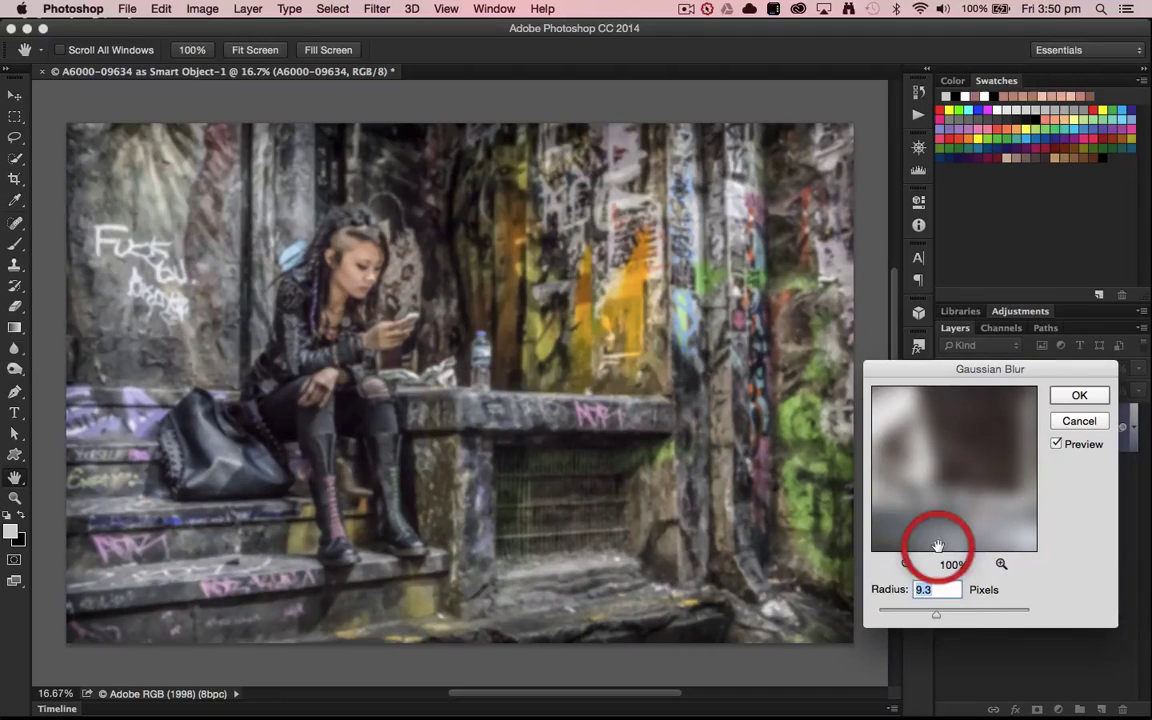
{"action": "left_click_drag", "start_coordinate": [940, 616], "coordinate": [940, 618]}
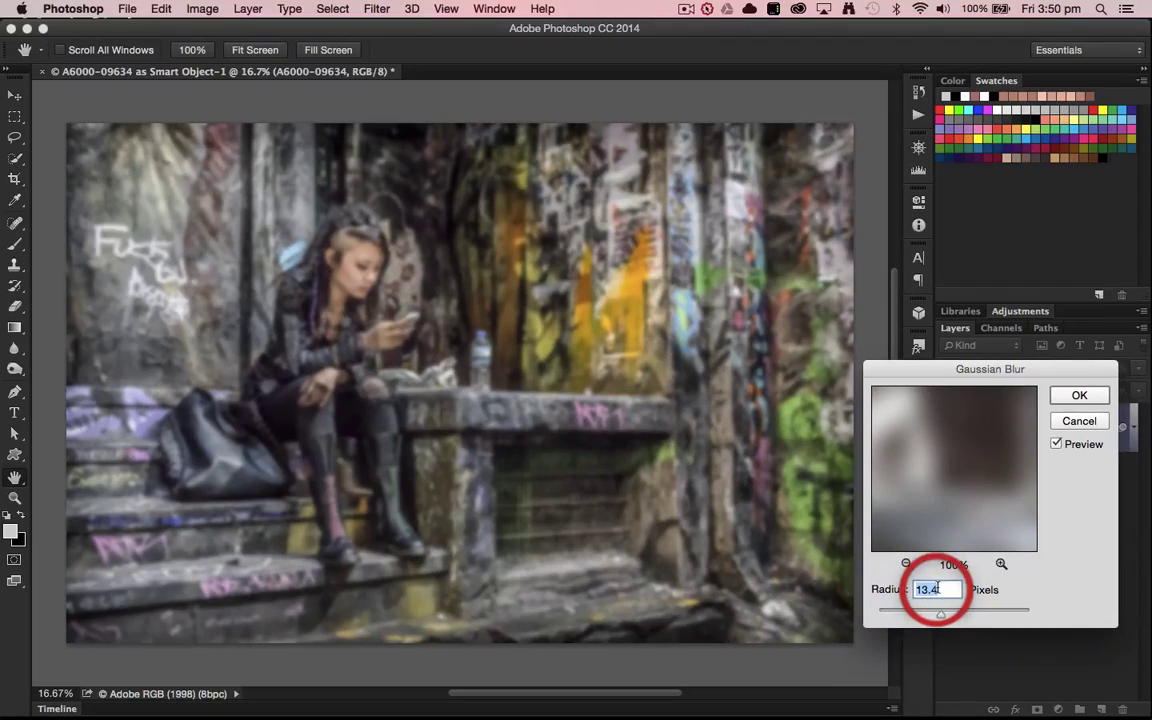
{"action": "left_click", "coordinate": [1076, 398]}
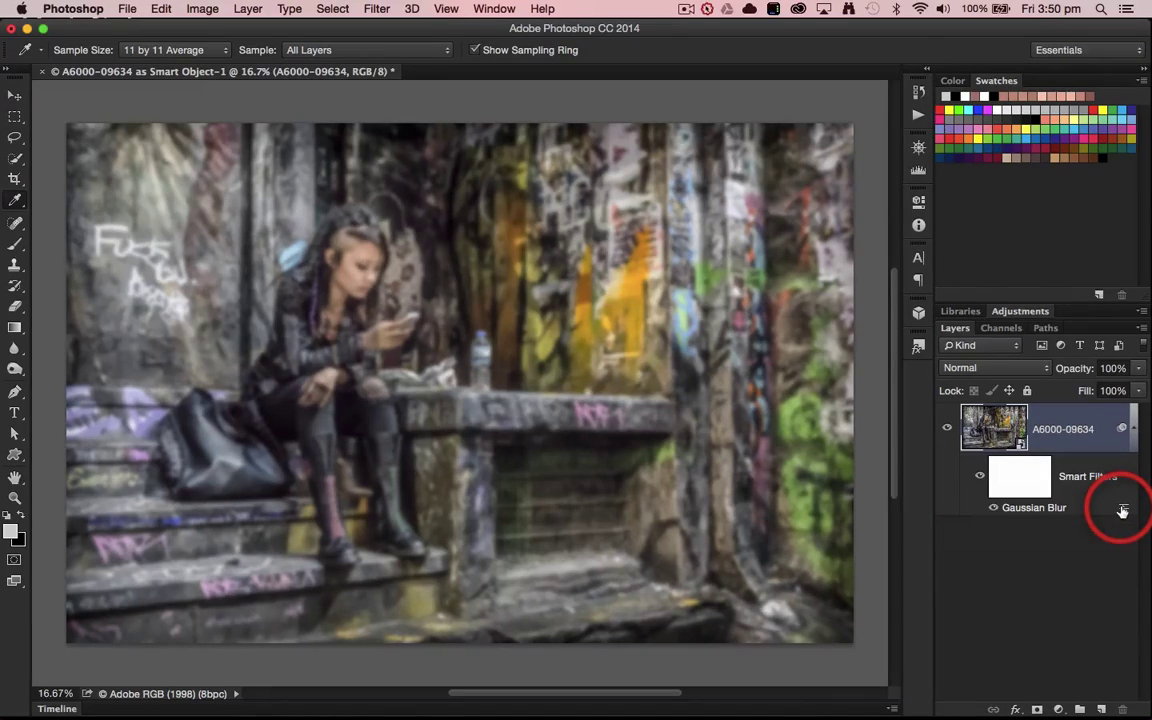
Set the Gaussian Blur smart filter's blending mode to Overlay at 100% opacity
{"action": "double_click", "coordinate": [1122, 510]}
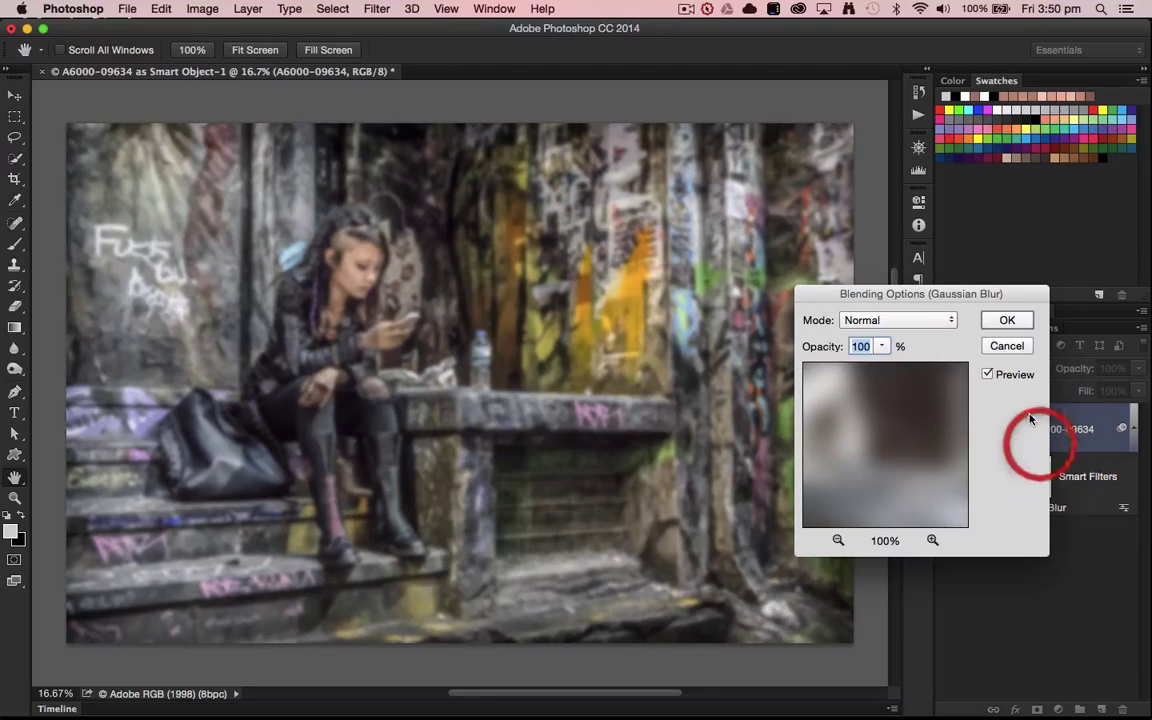
{"action": "left_click_drag", "start_coordinate": [1008, 296], "coordinate": [960, 270]}
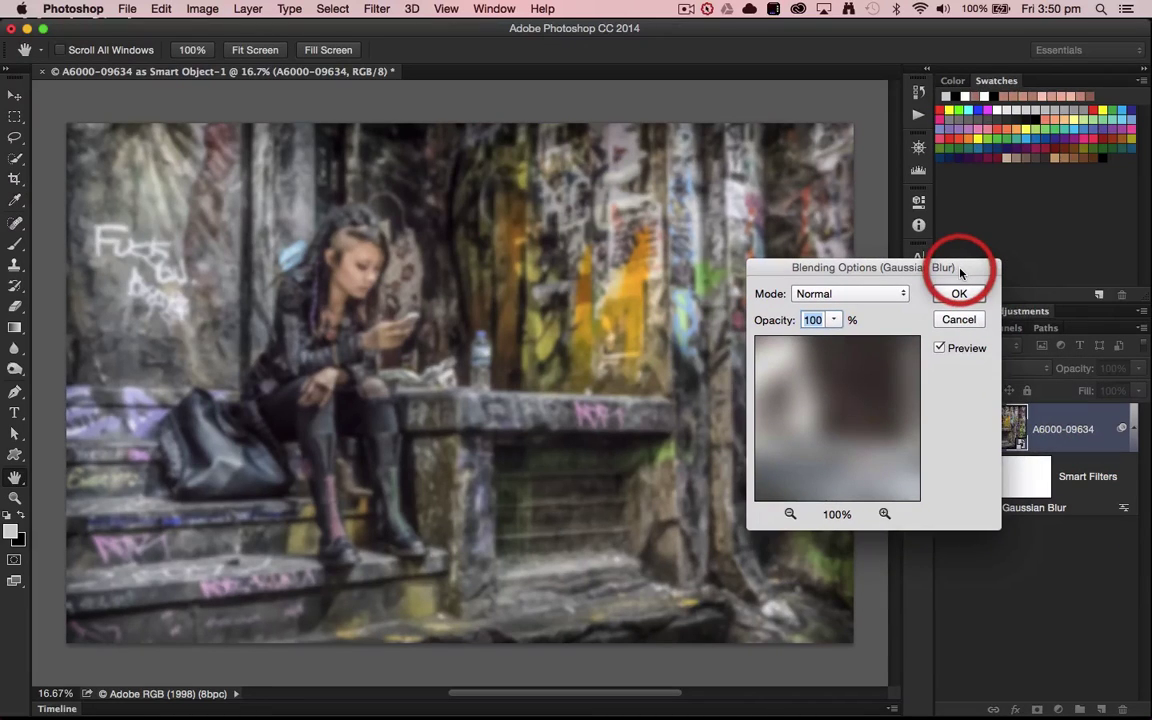
{"action": "left_click", "coordinate": [900, 293]}
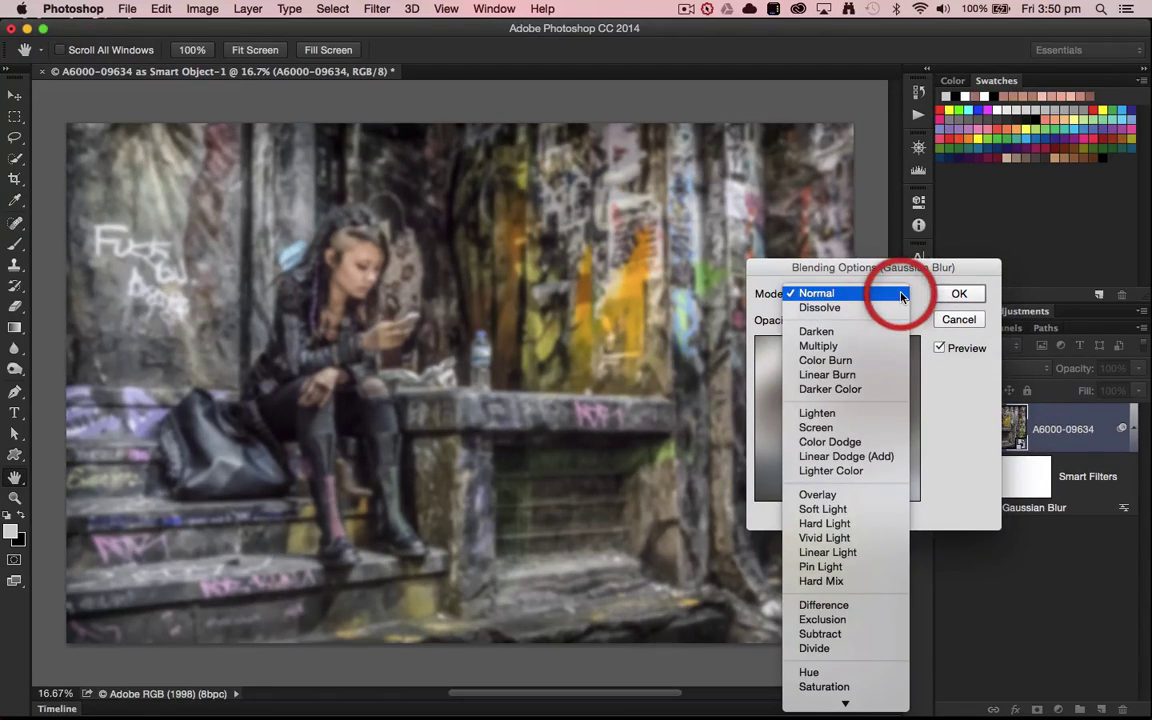
{"action": "left_click", "coordinate": [838, 494]}
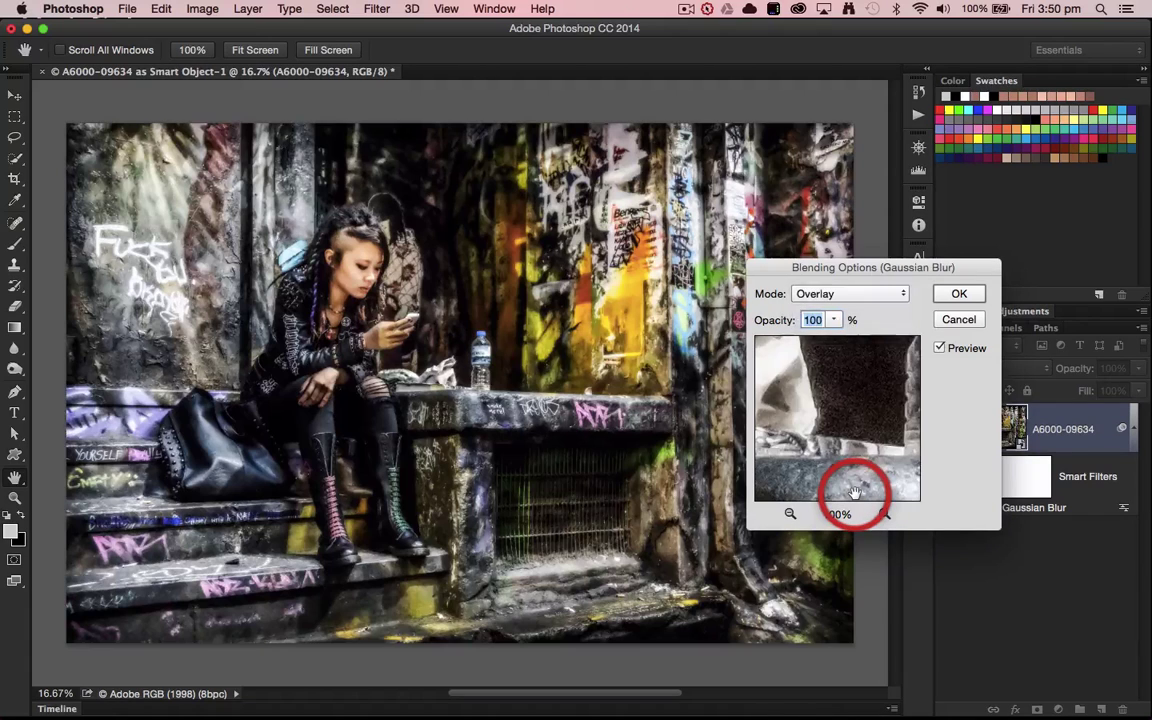
{"action": "left_click", "coordinate": [957, 293]}
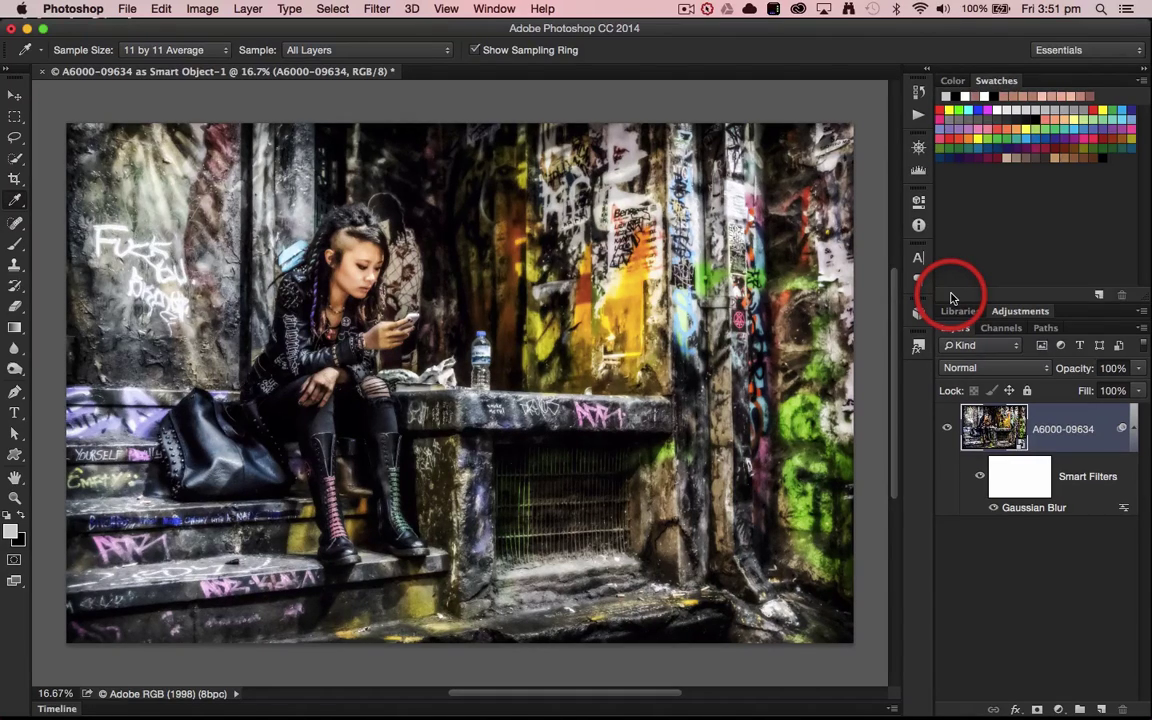
Open the Camera Raw Filter on the smart object and lower Contrast to −48 and Saturation to −23
{"action": "left_click", "coordinate": [377, 10]}
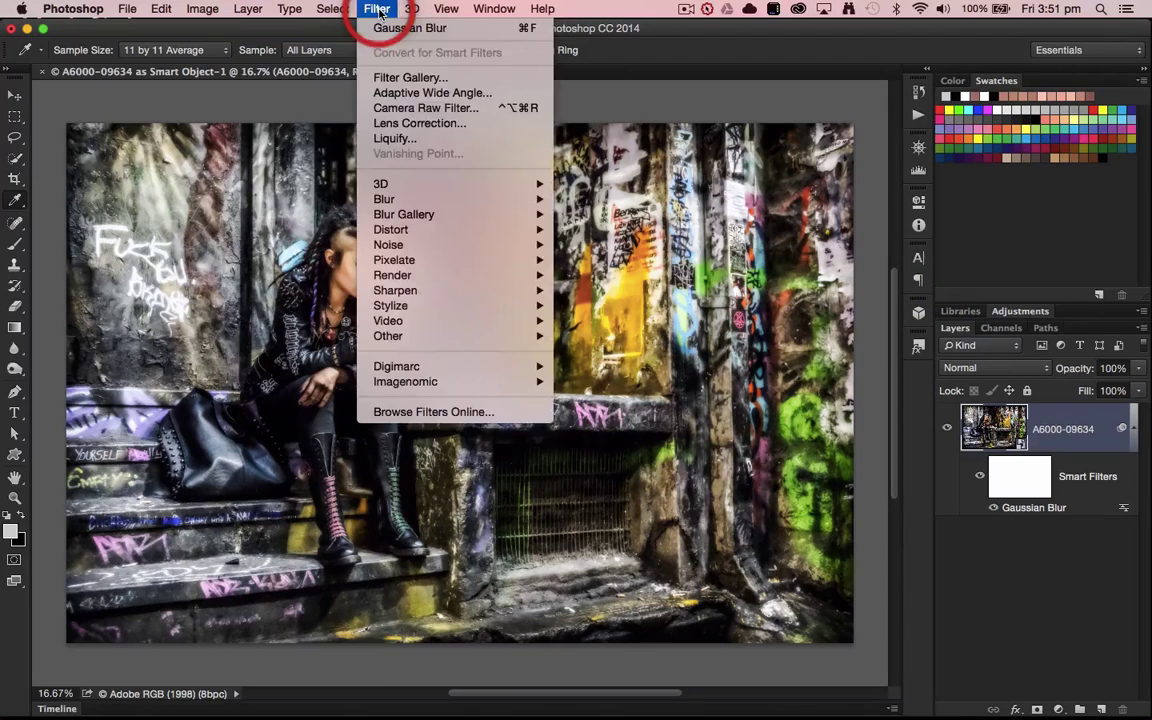
{"action": "left_click", "coordinate": [392, 108]}
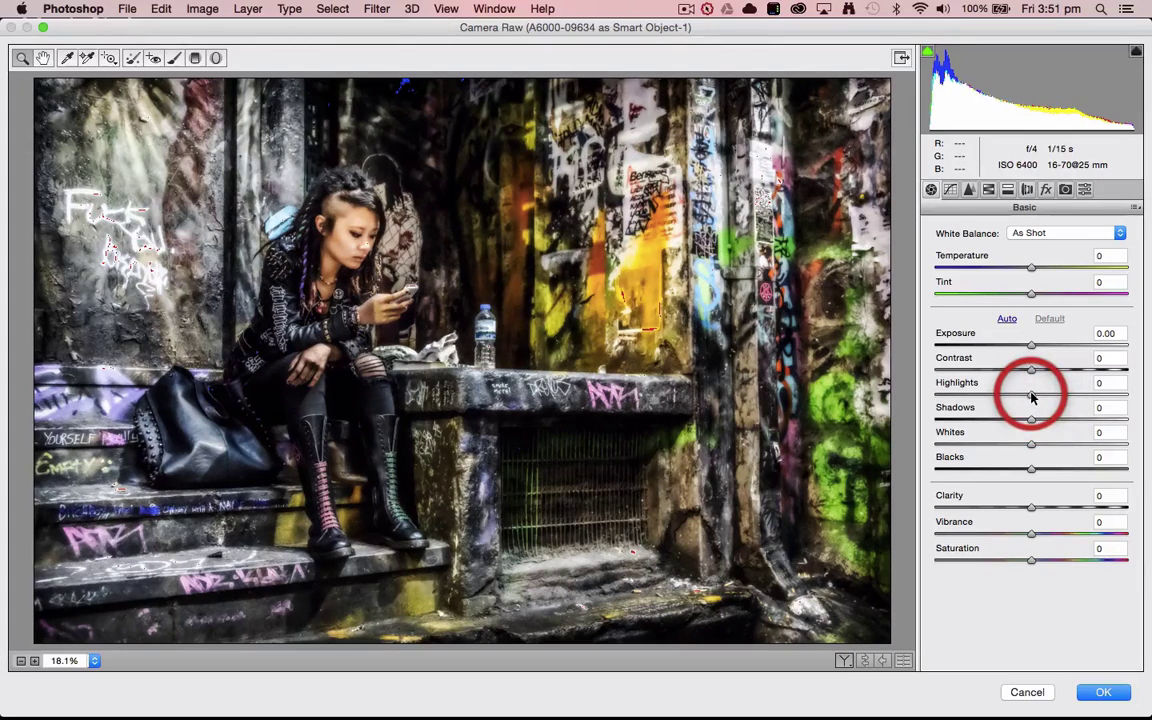
{"action": "left_click_drag", "start_coordinate": [1032, 370], "coordinate": [985, 373]}
{"action": "left_click_drag", "start_coordinate": [1033, 561], "coordinate": [1010, 561]}
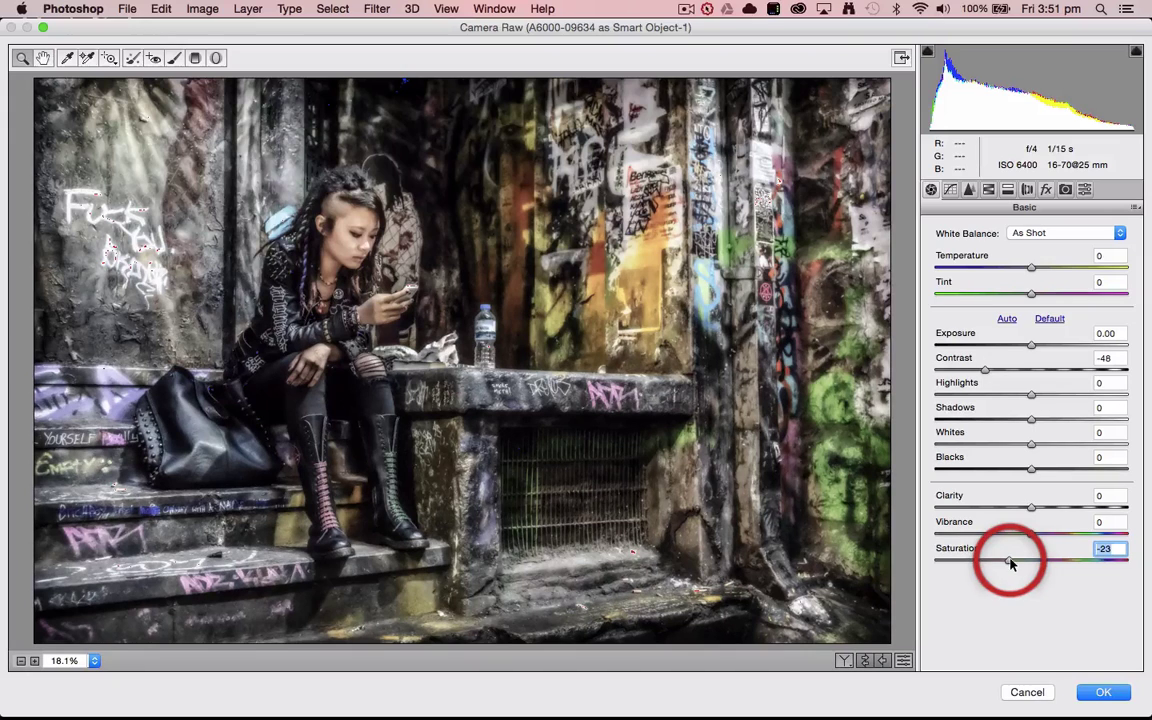
{"action": "left_click", "coordinate": [1085, 191]}
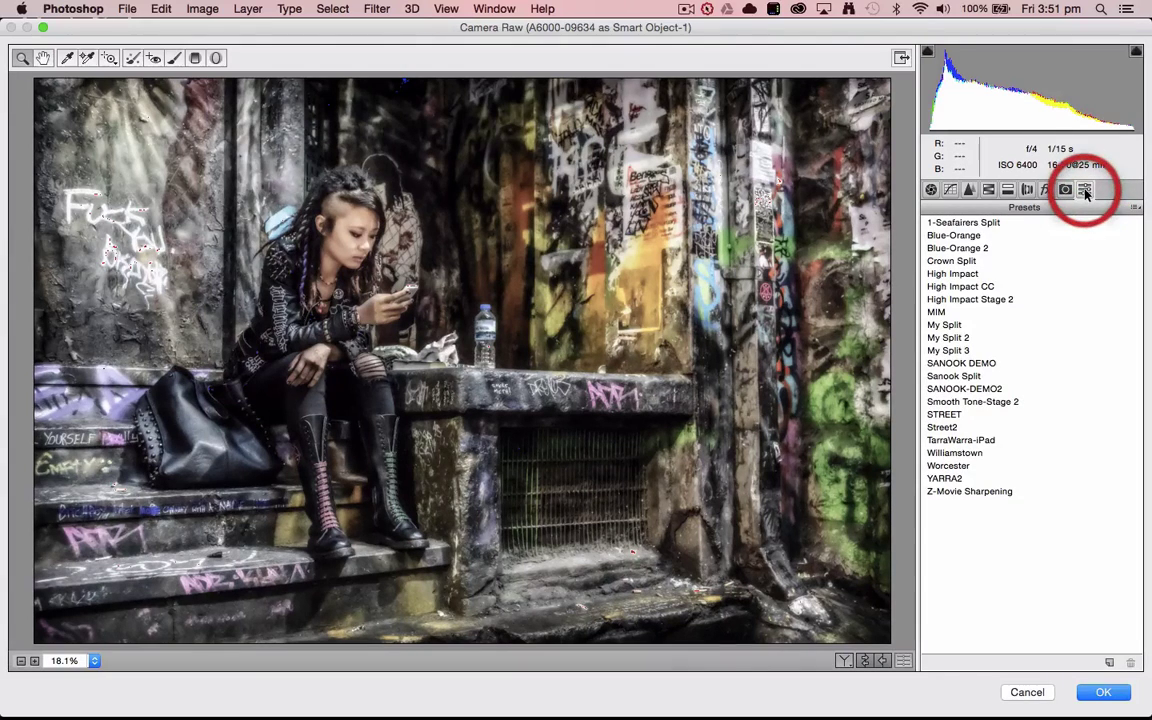
Apply the High Impact Stage 2 Camera Raw preset (Highlights −100, Shadows +100, Contrast −50, Saturation −50)
{"action": "left_click", "coordinate": [988, 300]}
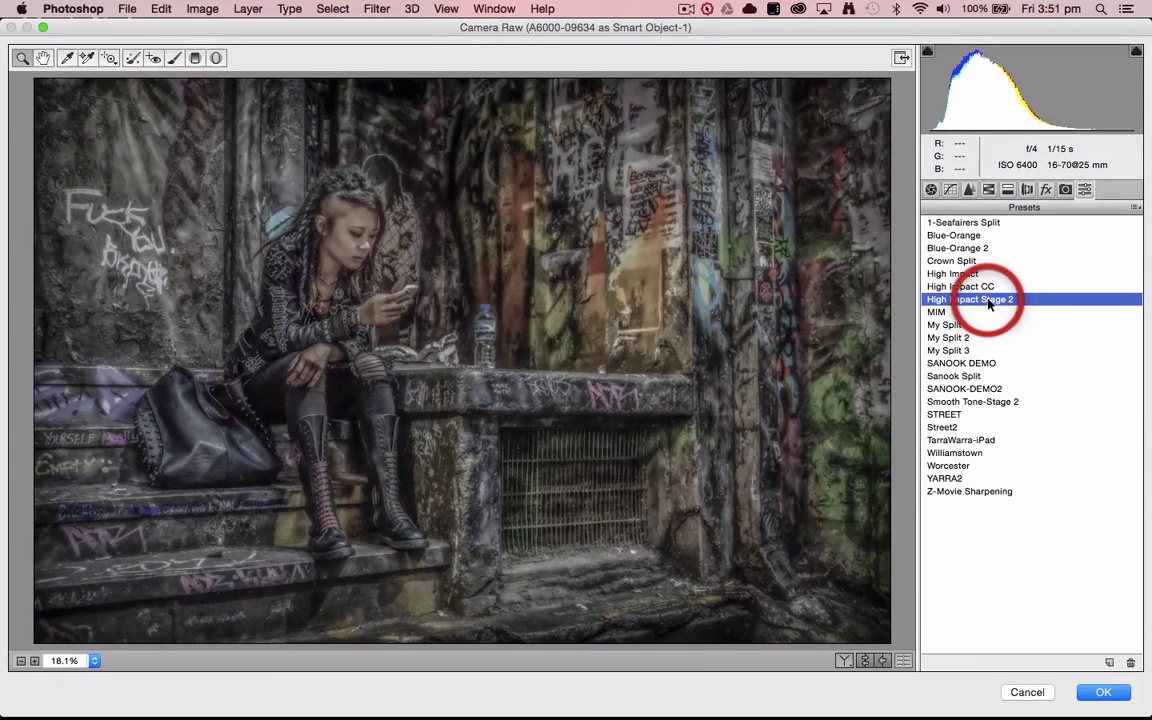
{"action": "left_click", "coordinate": [930, 190]}
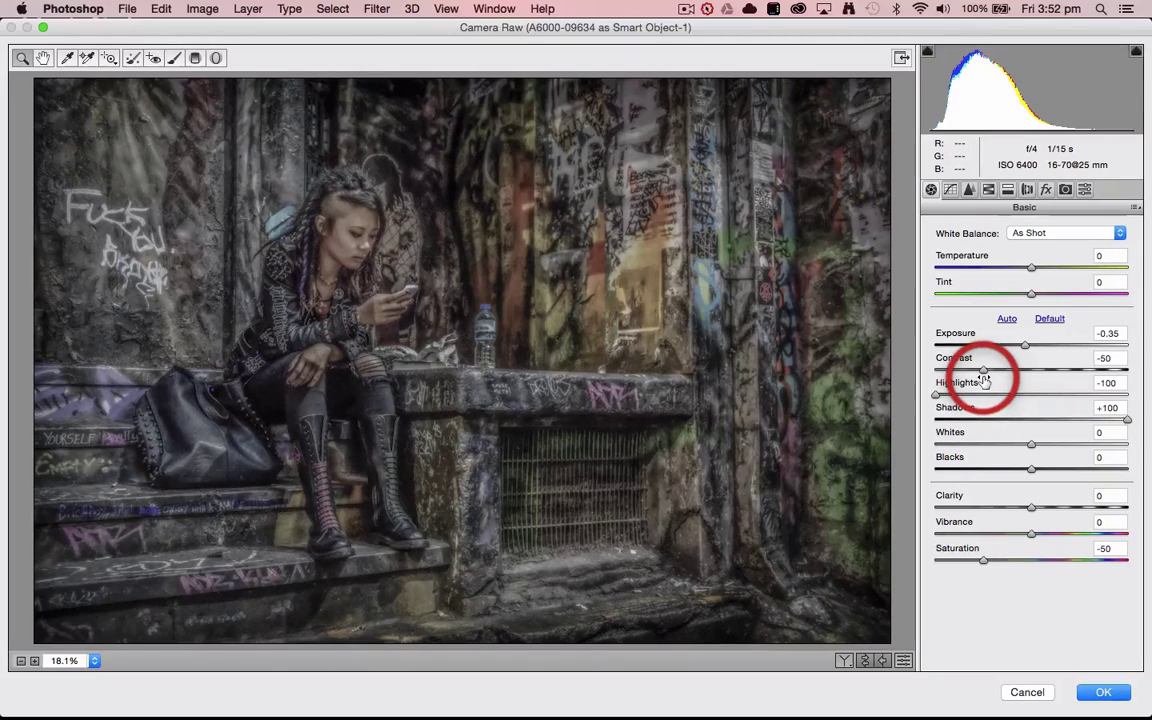
Reset Exposure to 0.00, set Vibrance to −33 and Saturation to −26, and apply the Camera Raw filter
{"action": "double_click", "coordinate": [1025, 346]}
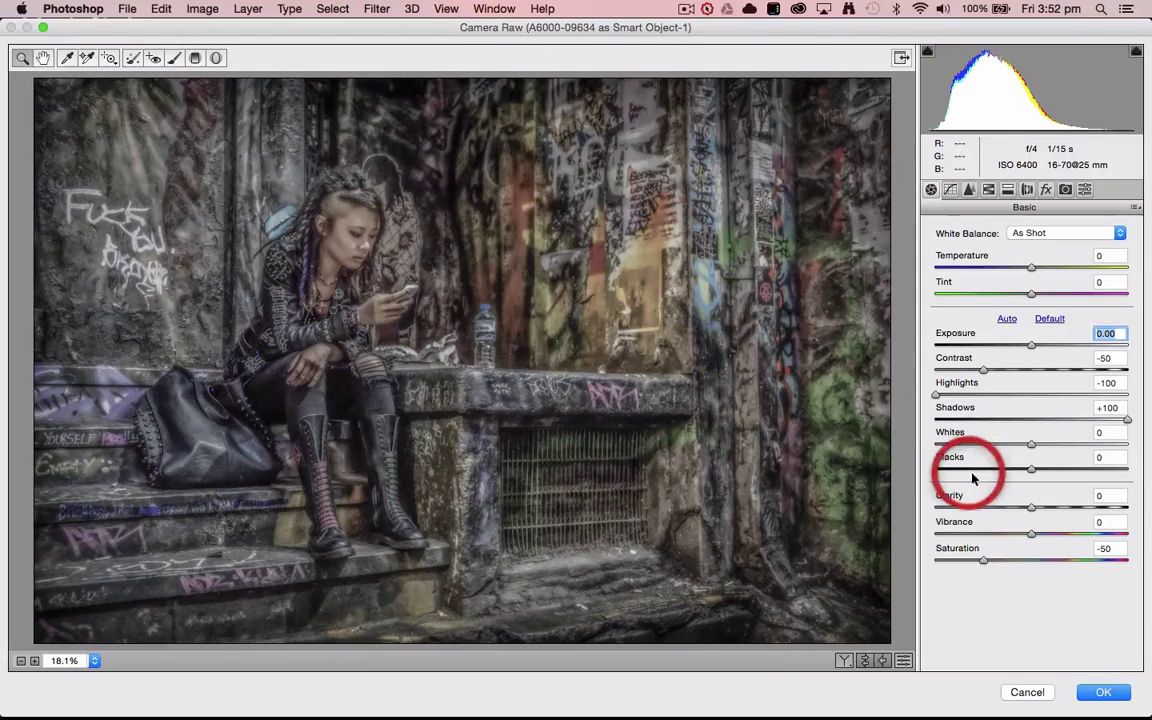
{"action": "left_click", "coordinate": [1032, 535]}
{"action": "left_click_drag", "start_coordinate": [1032, 537], "coordinate": [1006, 566]}
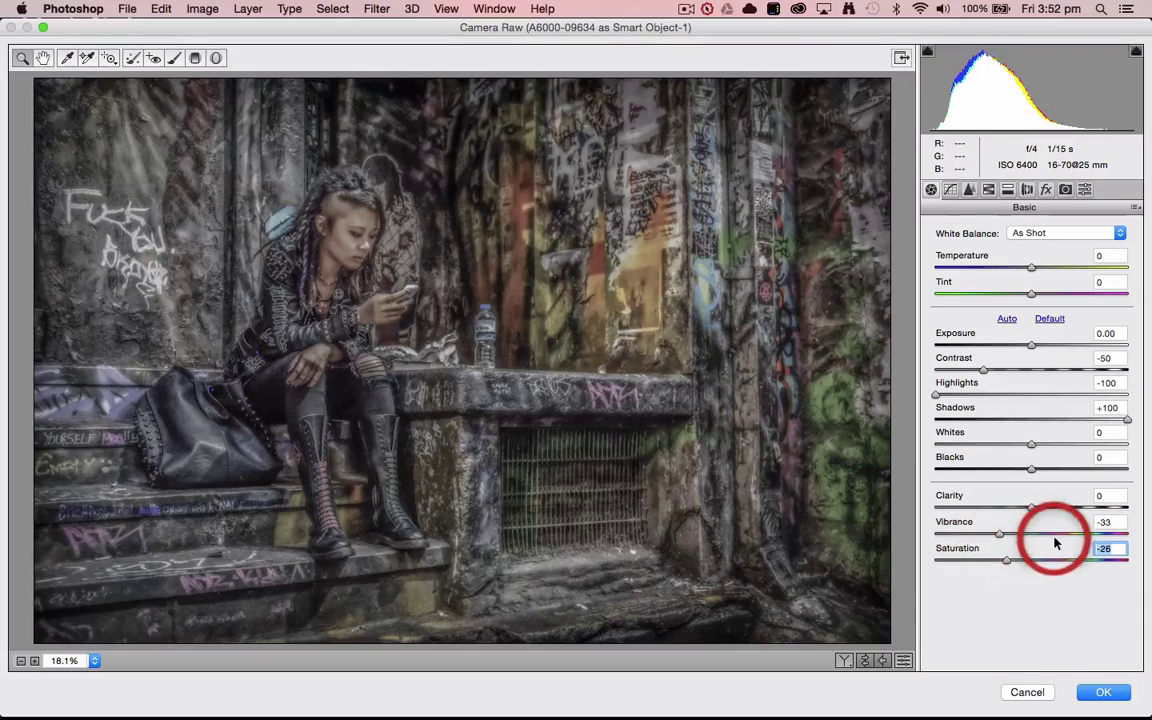
{"action": "left_click", "coordinate": [1100, 693]}
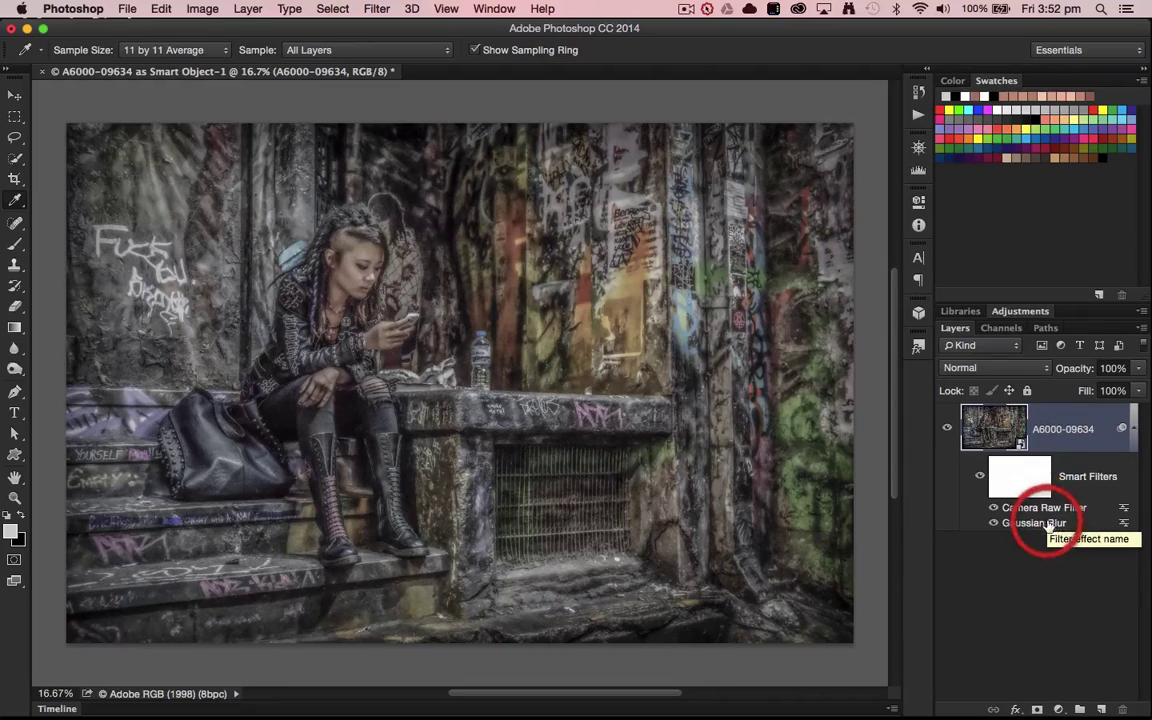
Move Gaussian Blur above Camera Raw Filter in the smart filter stack and reopen the Camera Raw settings
{"action": "left_click_drag", "start_coordinate": [1042, 526], "coordinate": [1036, 500]}
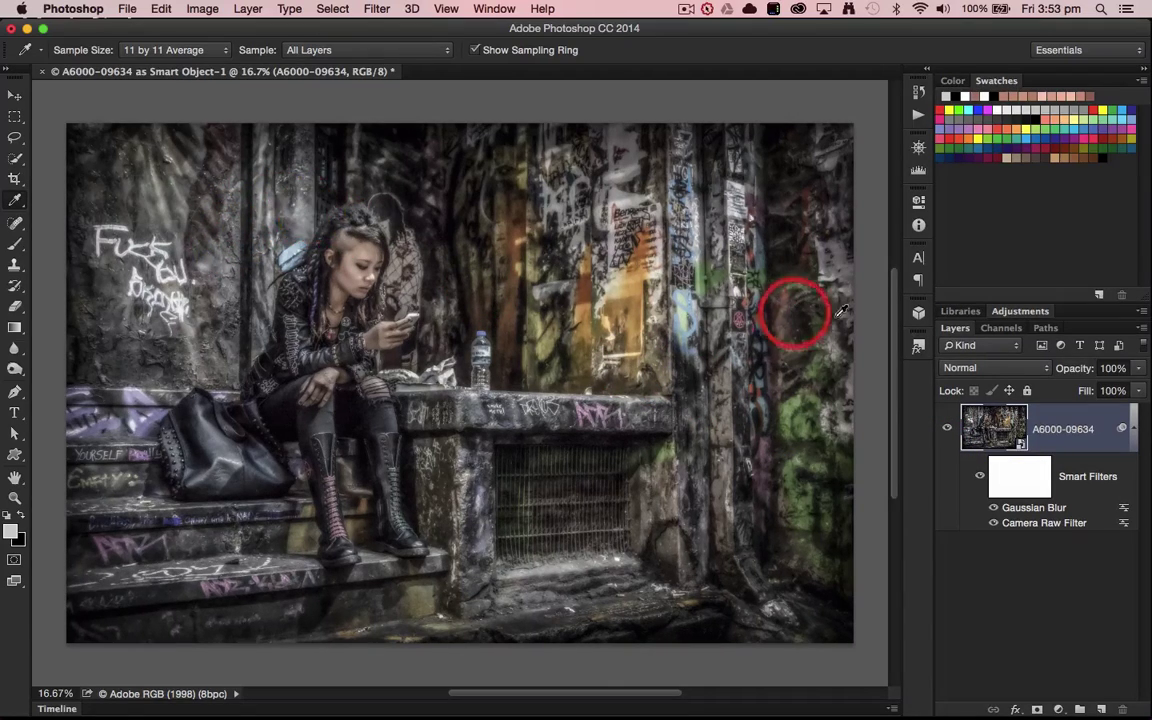
{"action": "double_click", "coordinate": [1040, 523]}
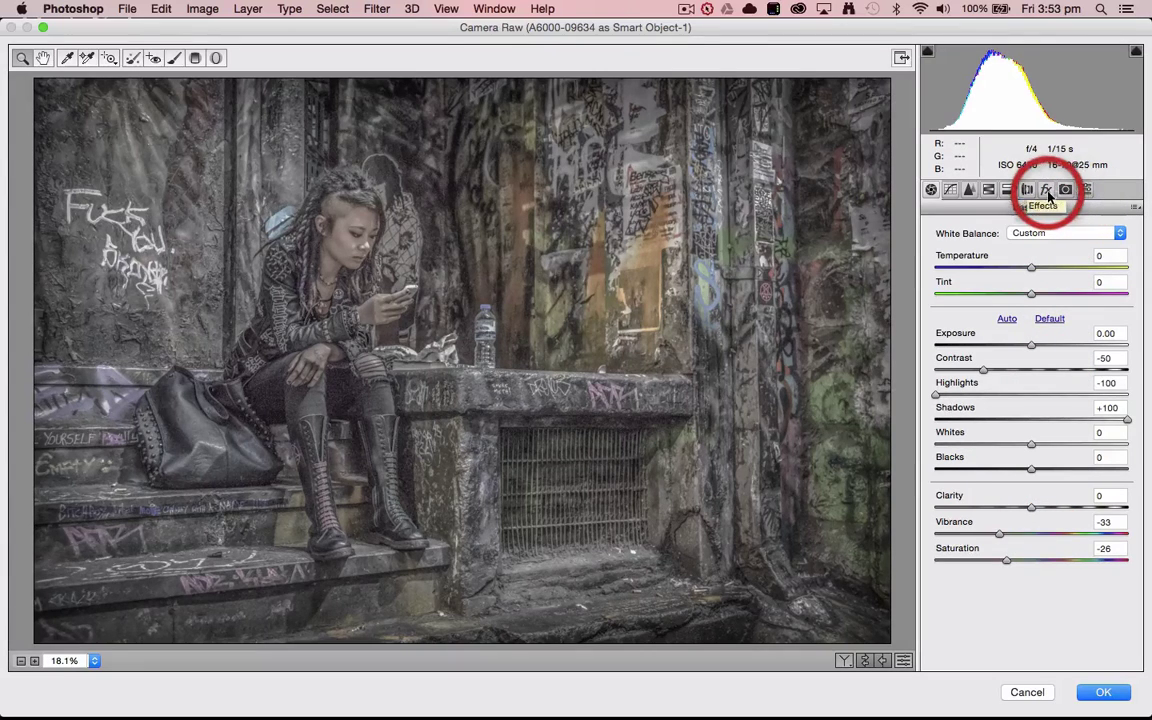
In Camera Raw, set Post Crop Vignetting Amount to -48 and Exposure to +0.15, then apply
{"action": "left_click", "coordinate": [1047, 191]}
{"action": "left_click", "coordinate": [1005, 399]}
{"action": "left_click_drag", "start_coordinate": [1005, 399], "coordinate": [988, 399]}
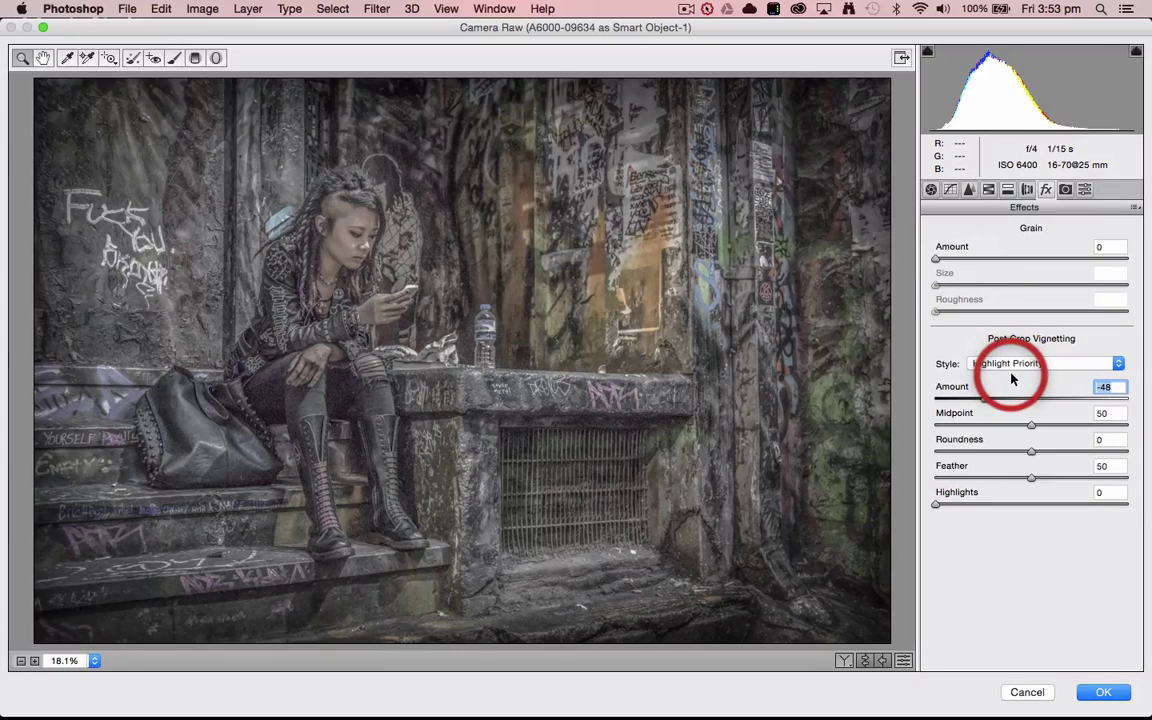
{"action": "left_click", "coordinate": [931, 191]}
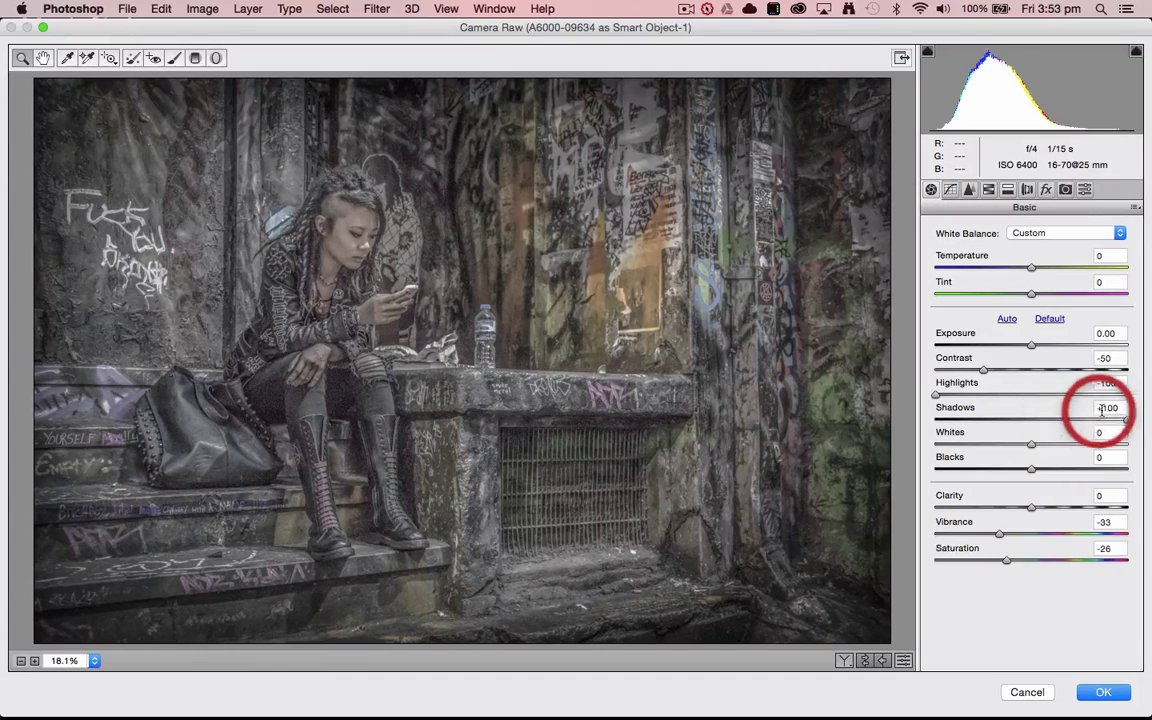
{"action": "left_click_drag", "start_coordinate": [1031, 346], "coordinate": [1034, 350]}
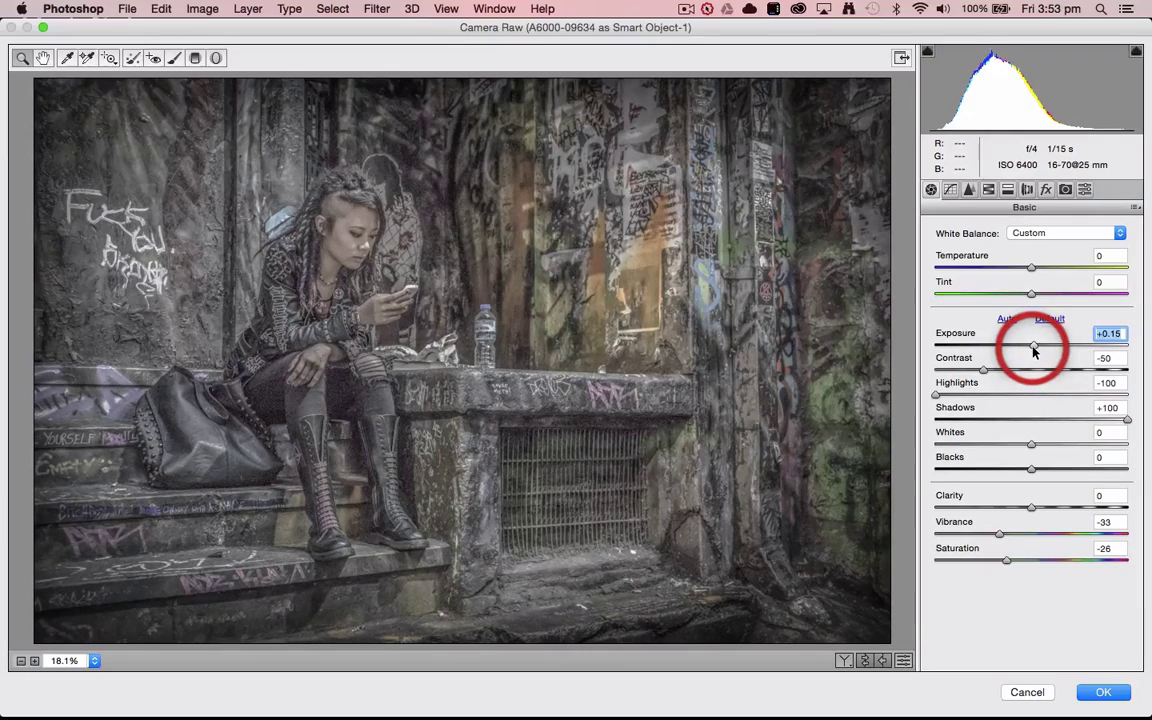
{"action": "left_click", "coordinate": [1105, 692]}
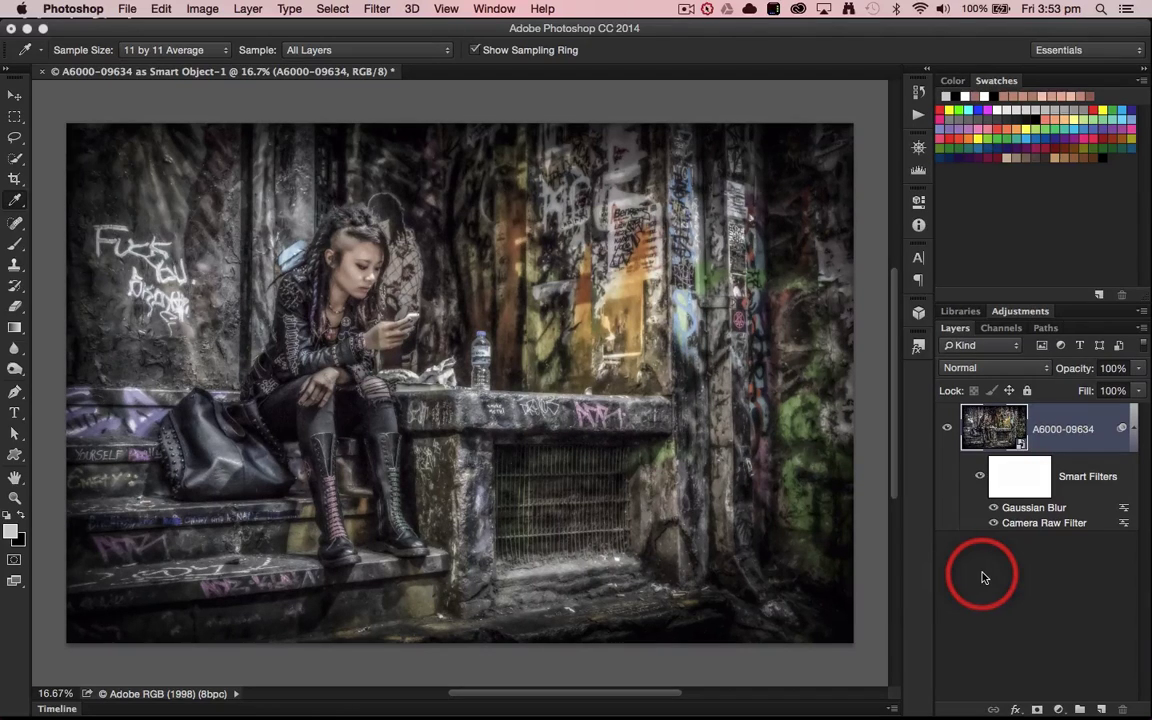
Save and close A6000-09634-Edit-3.tif, then switch back to Lightroom's Develop module
{"action": "key", "text": "super+s"}
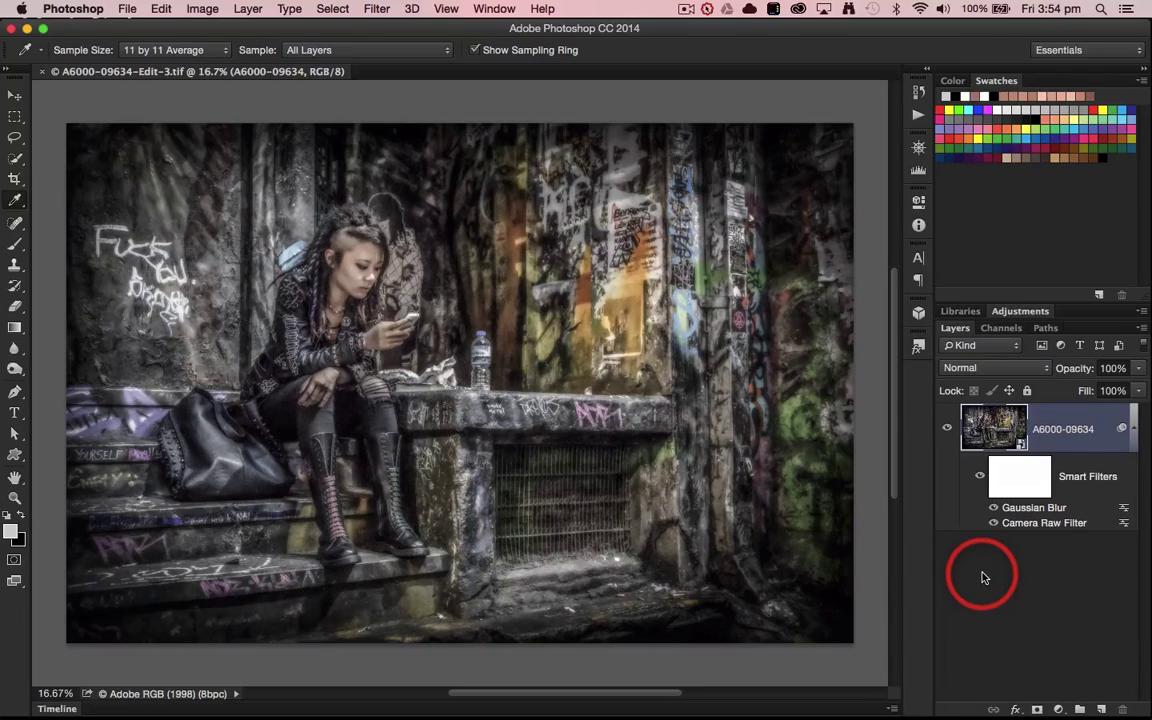
{"action": "key", "text": "super+w"}
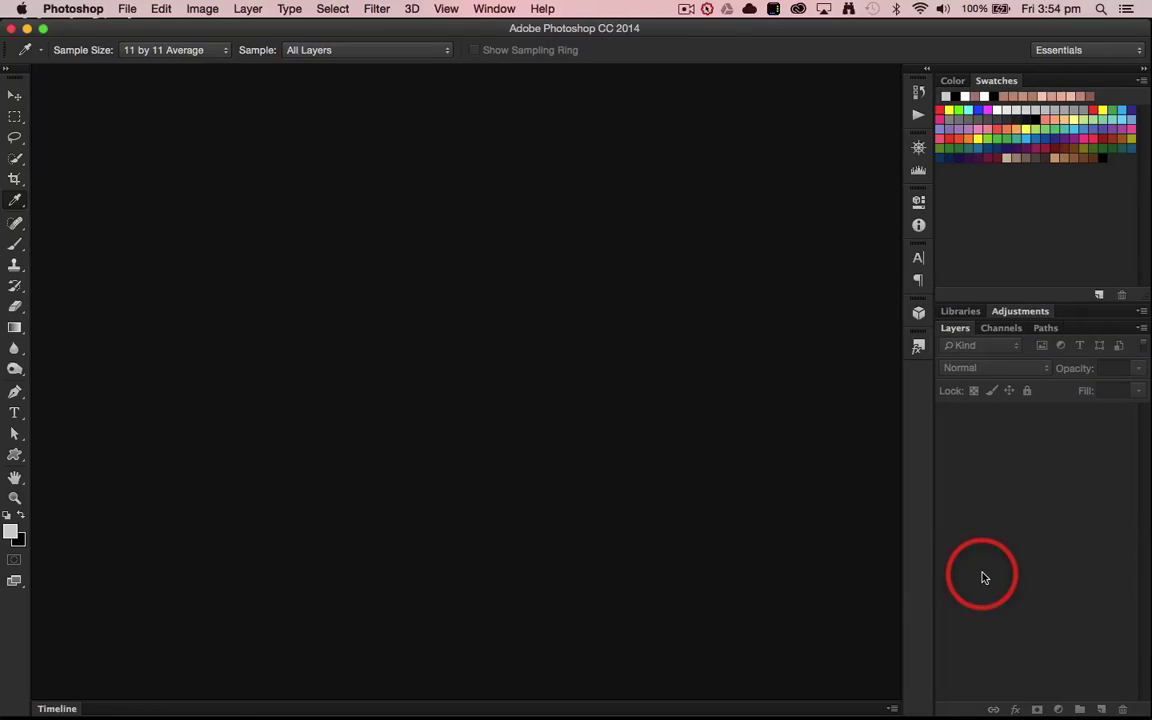
{"action": "key", "text": "super+Tab"}
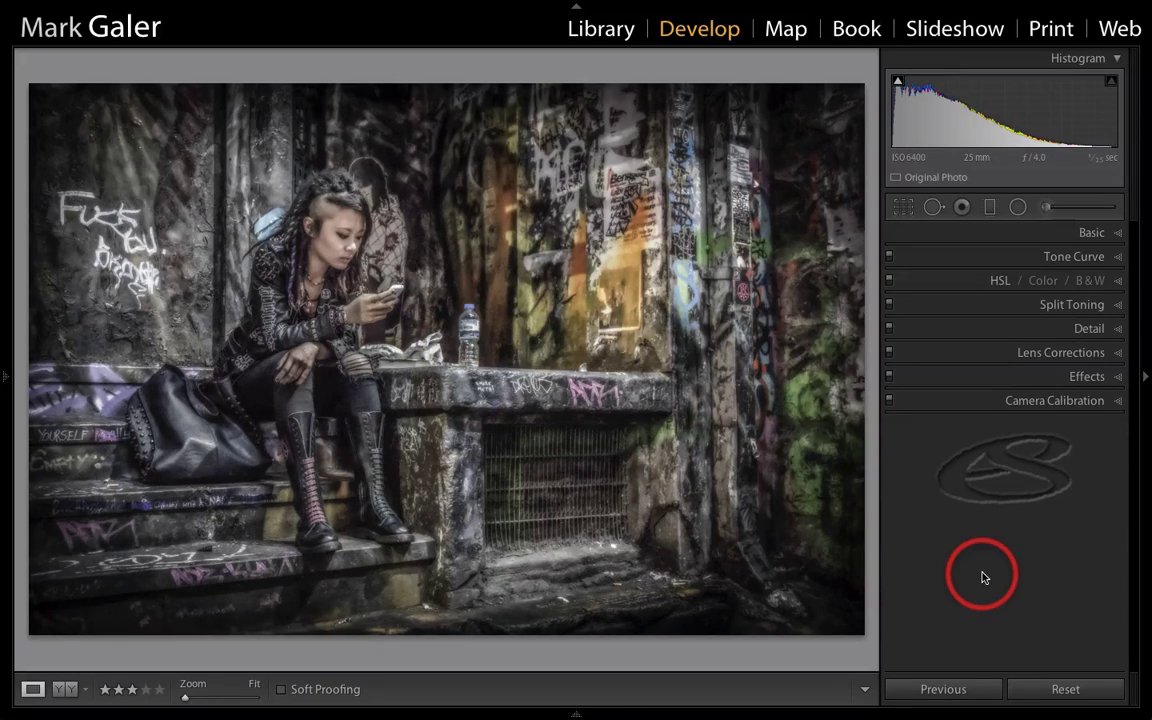
Show the photo's info, then send the original A6000-09634-Edit-3.tif to Photoshop CC 2014 with Edit Original
{"action": "key", "text": "i"}
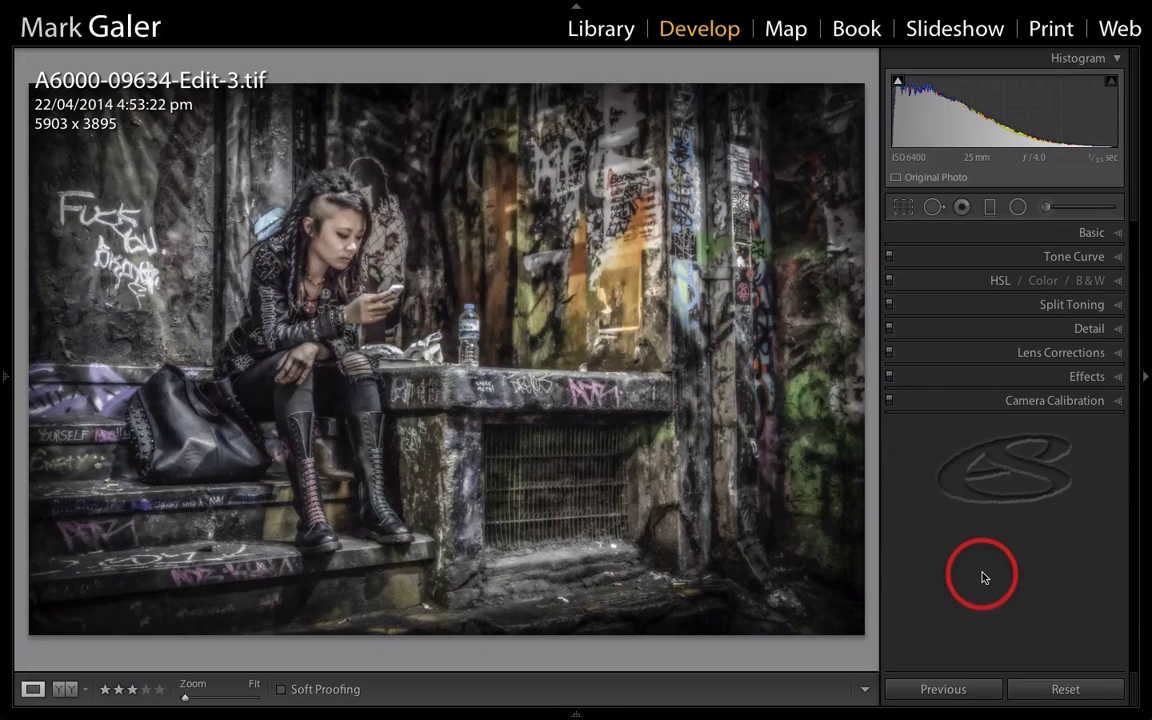
{"action": "right_click", "coordinate": [470, 264]}
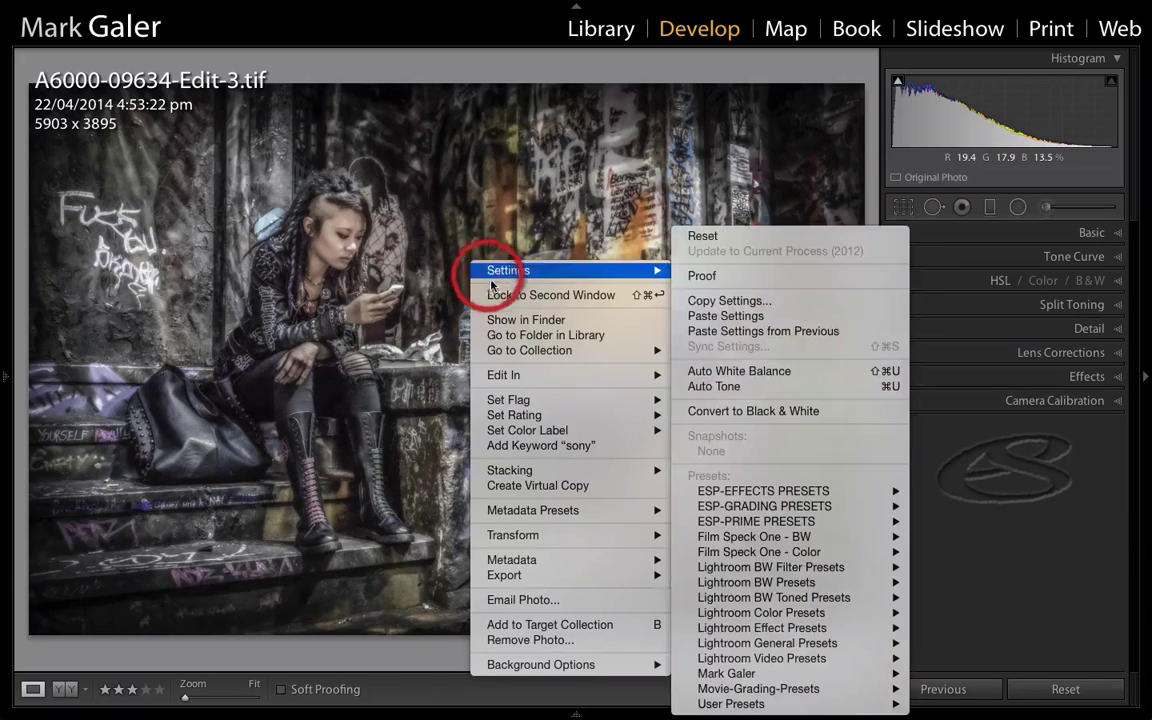
{"action": "mouse_move", "coordinate": [502, 374]}
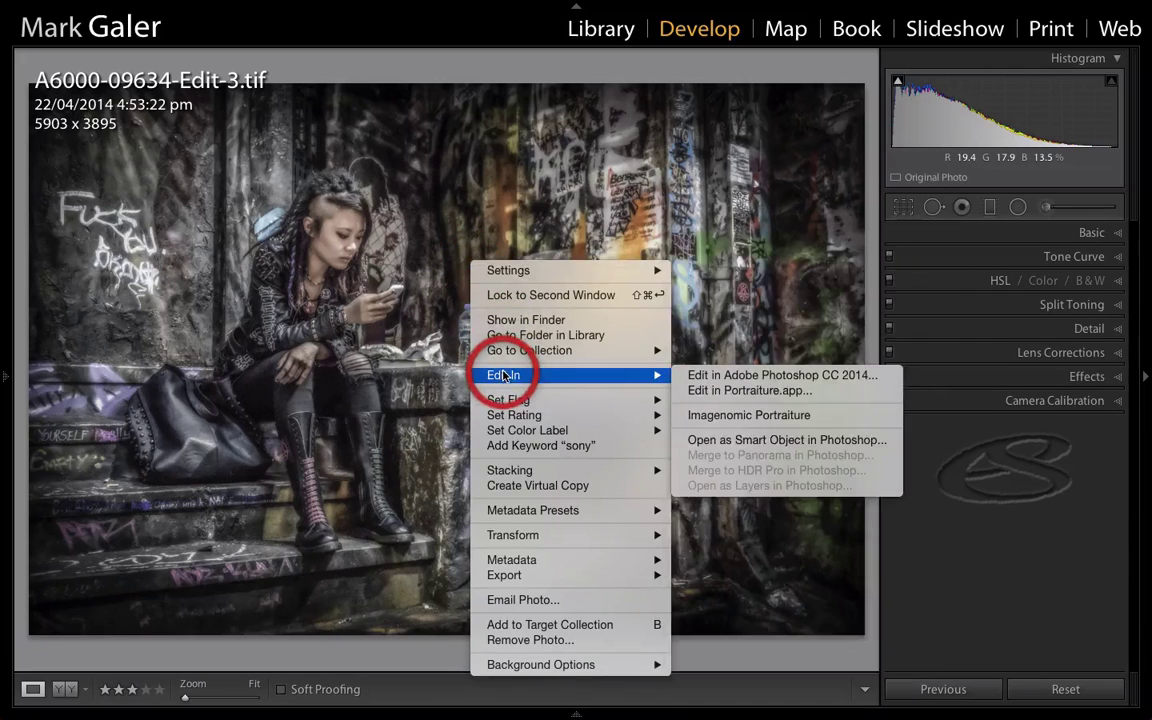
{"action": "left_click", "coordinate": [690, 379]}
{"action": "left_click", "coordinate": [449, 276]}
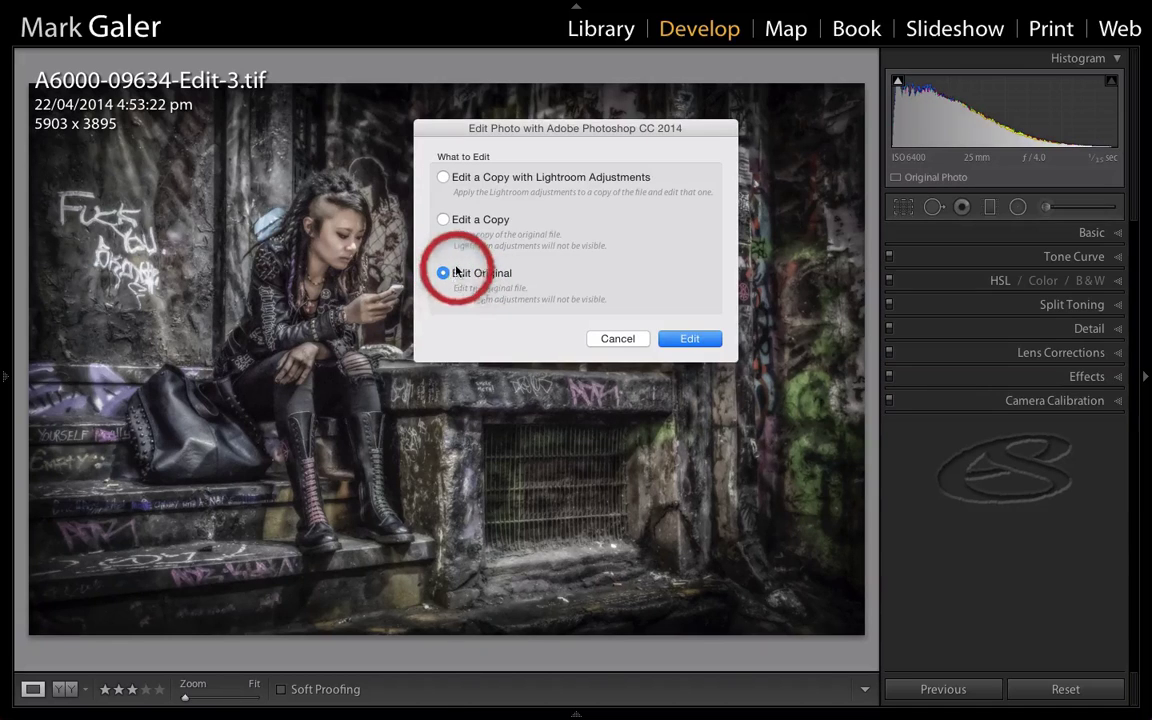
{"action": "left_click", "coordinate": [680, 340]}
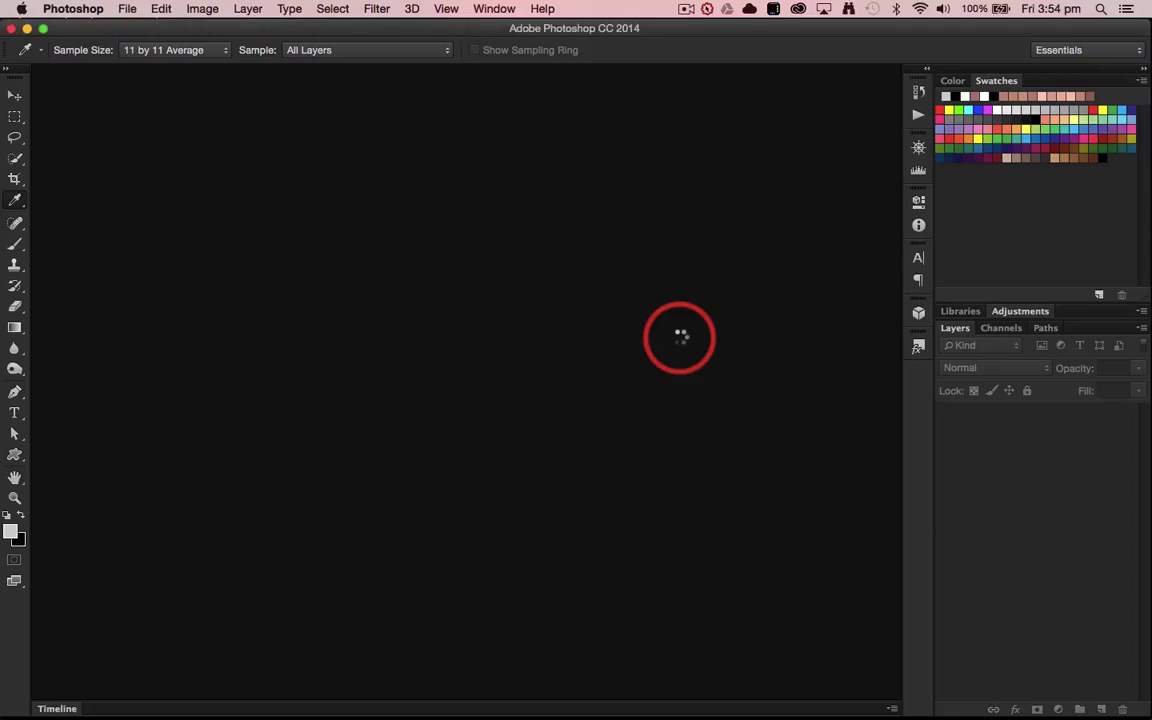